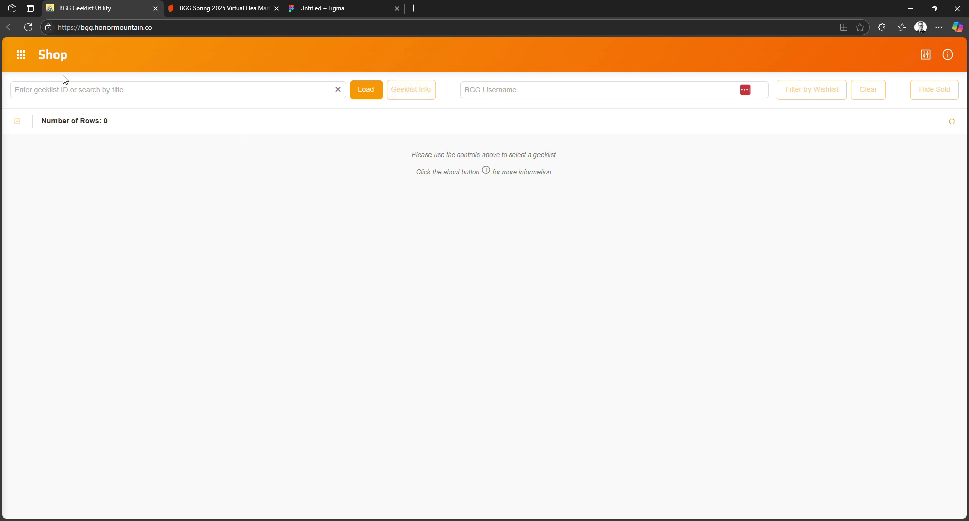
- Read the instructions, tips and known issues in the page's about information, and close it
click(949, 55)
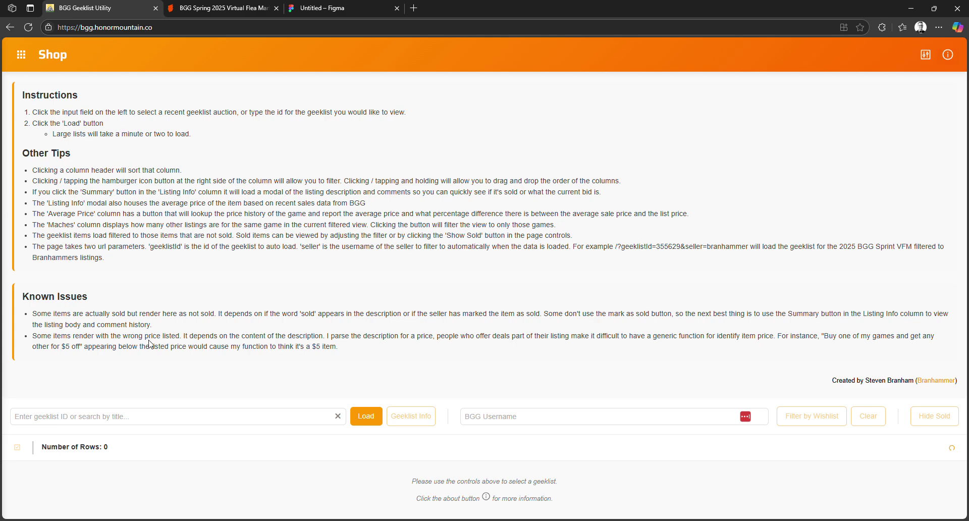
click(948, 55)
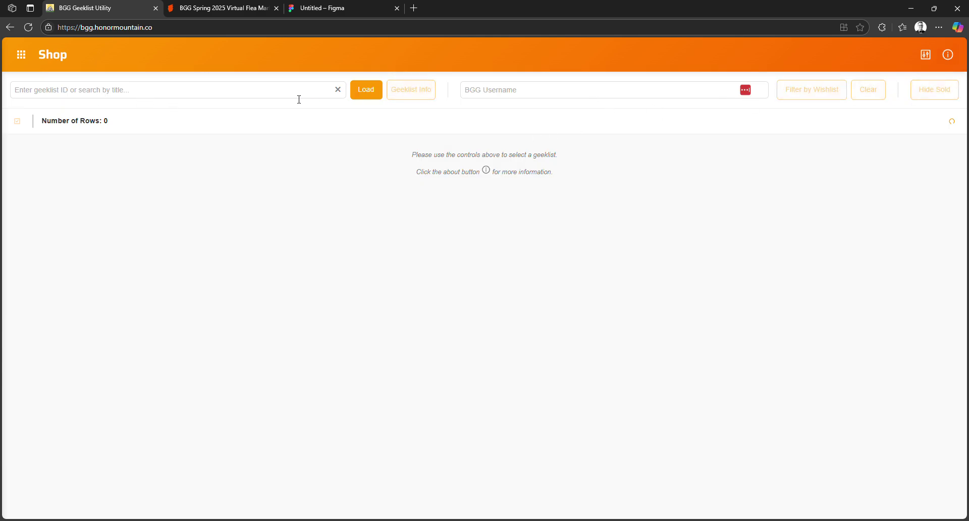
- Search the geeklists for "bgg" and load BGG Spring 2025 Virtual Flea Market (VFM)
click(206, 97)
text(bgg)
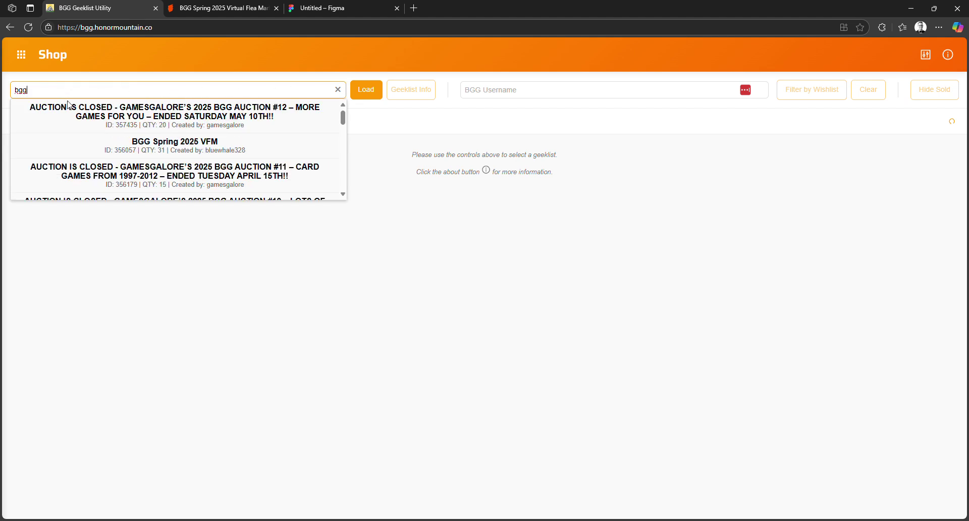
scroll(191, 148, down, 1)
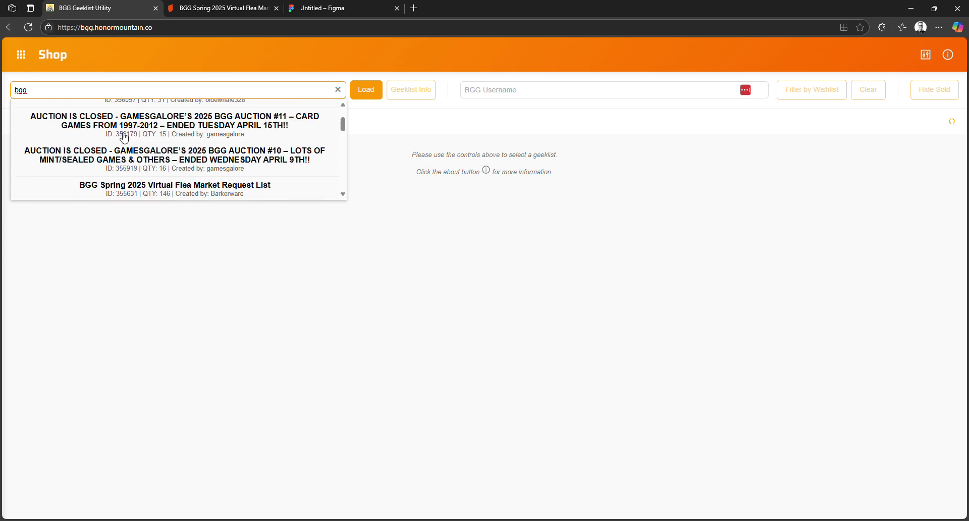
scroll(125, 136, down, 1)
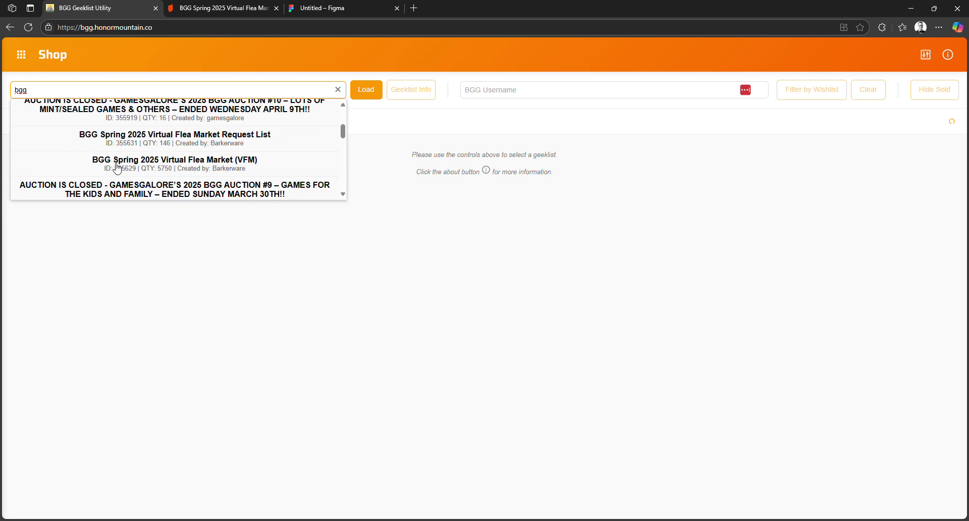
click(175, 166)
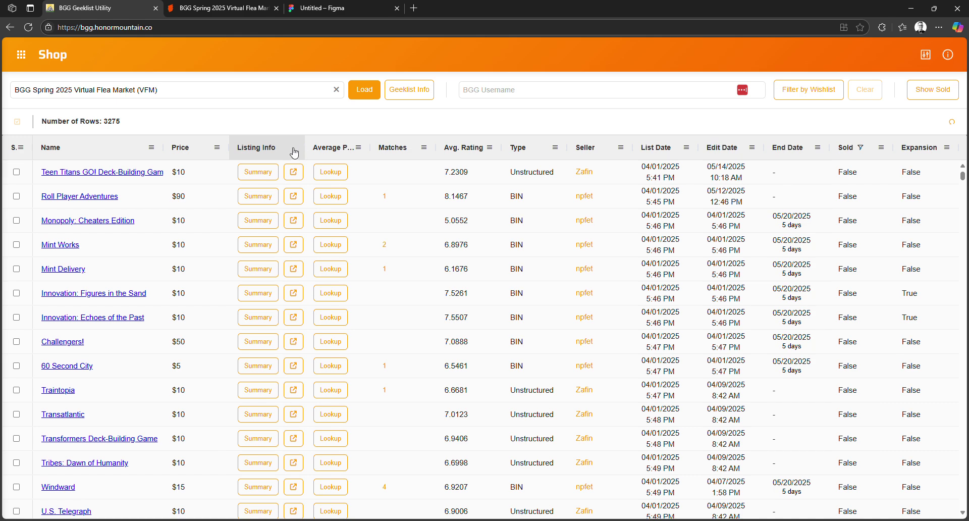
click(152, 148)
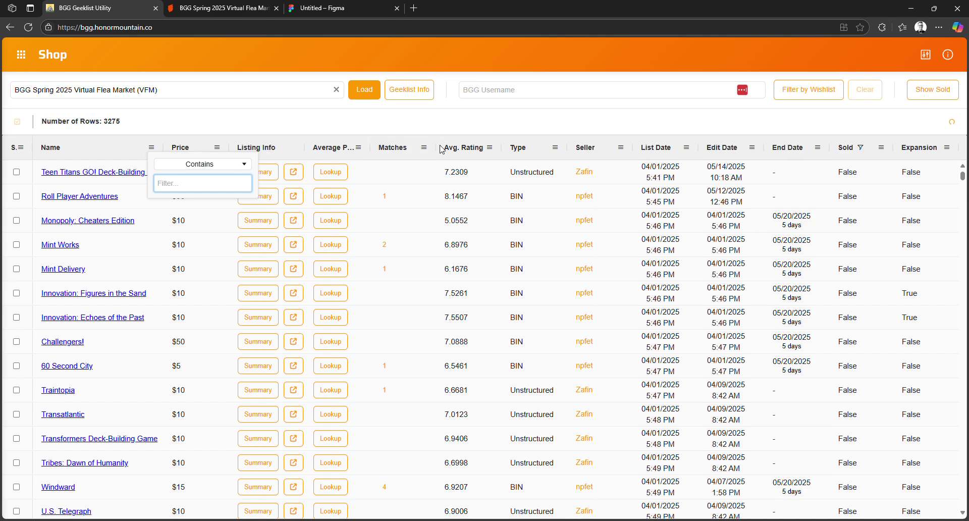
click(426, 152)
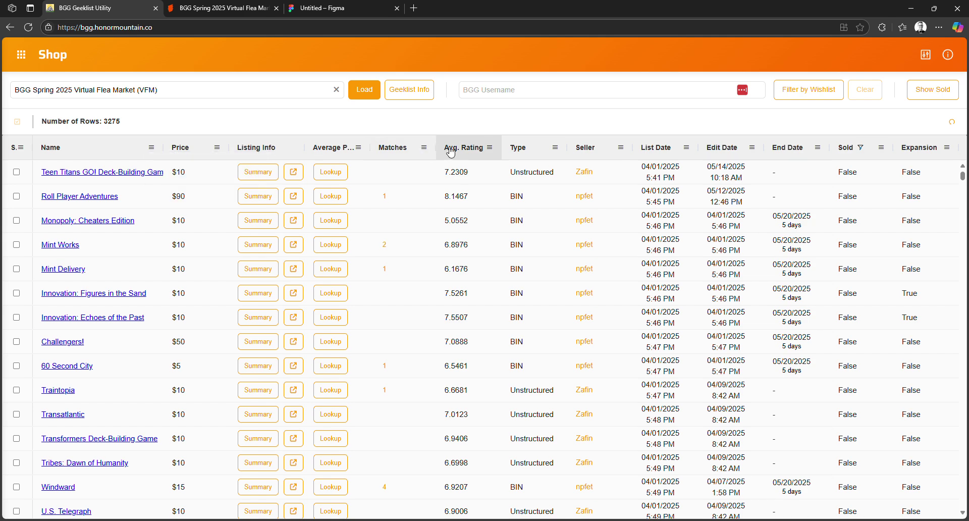
click(490, 148)
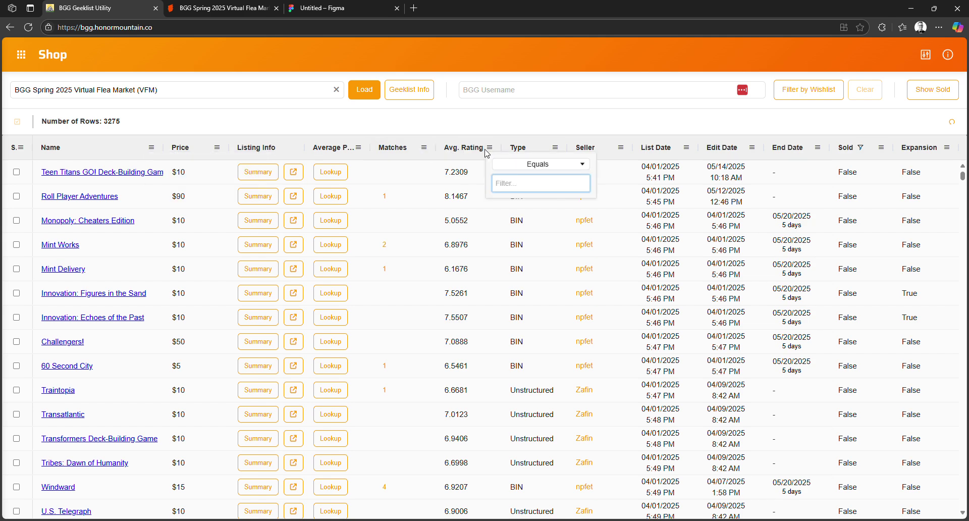
click(490, 147)
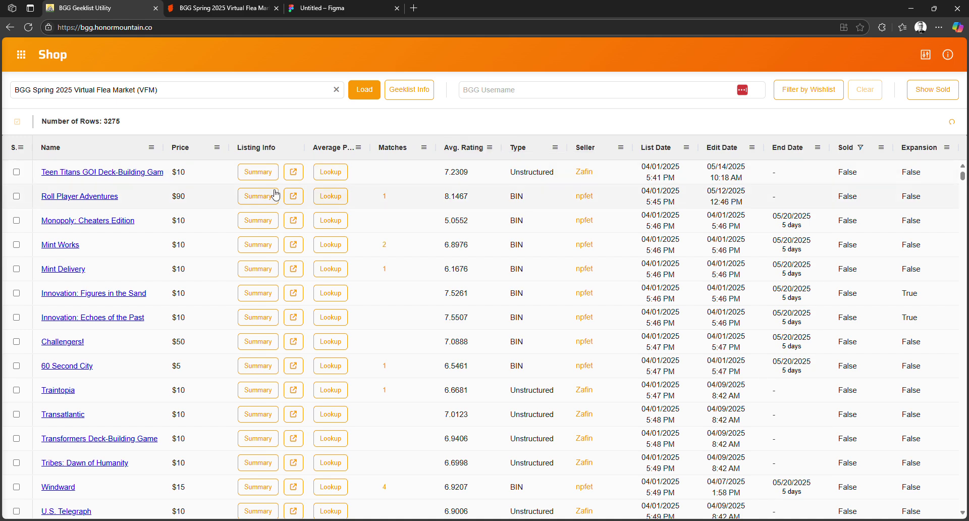
- Filter the listings to games with an average rating greater than or equal to 7
click(495, 155)
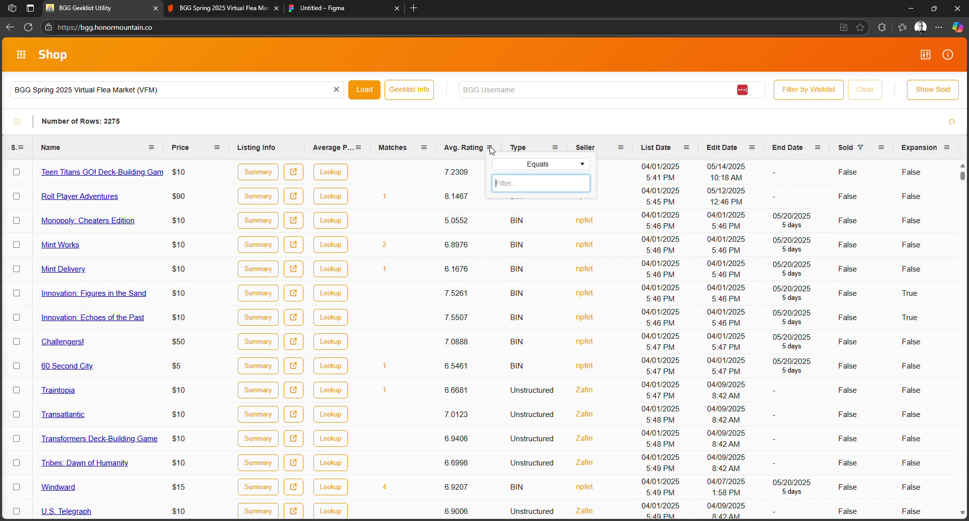
click(533, 165)
click(533, 218)
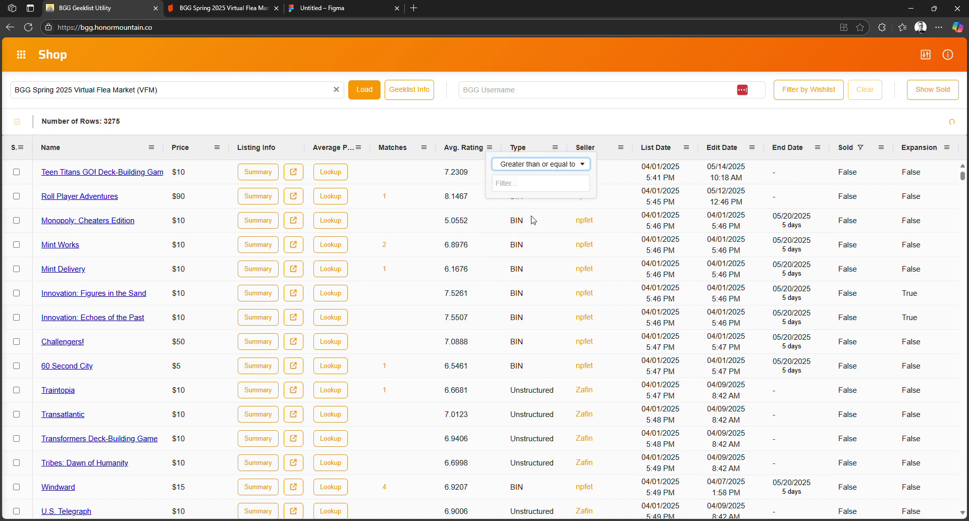
click(528, 192)
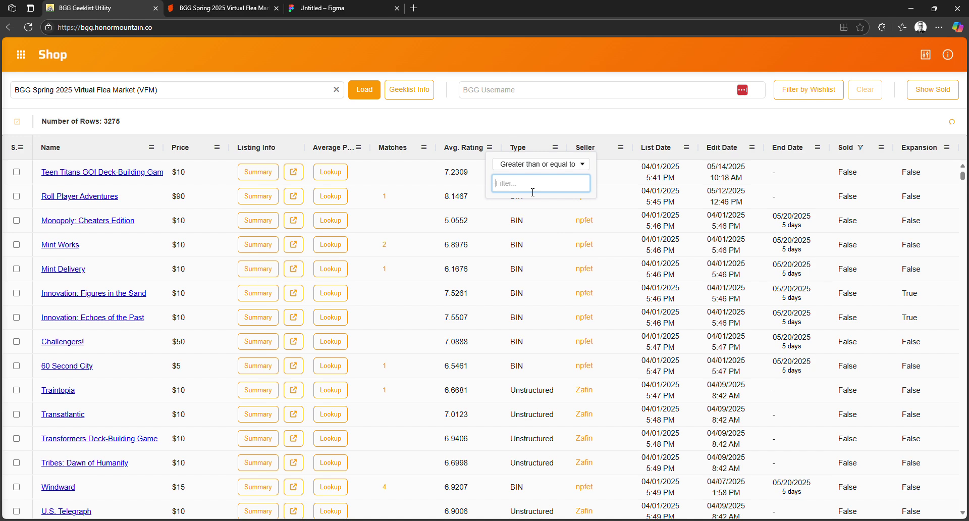
text(7)
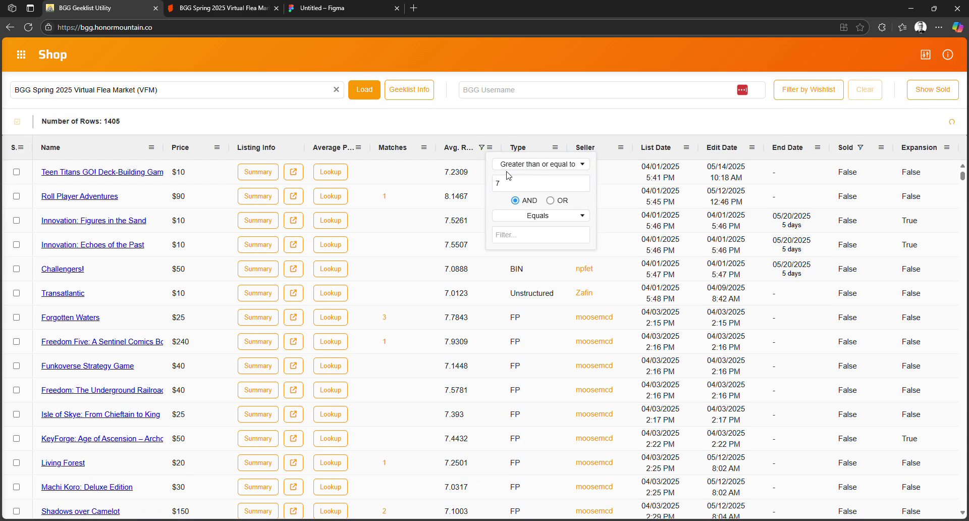
click(223, 123)
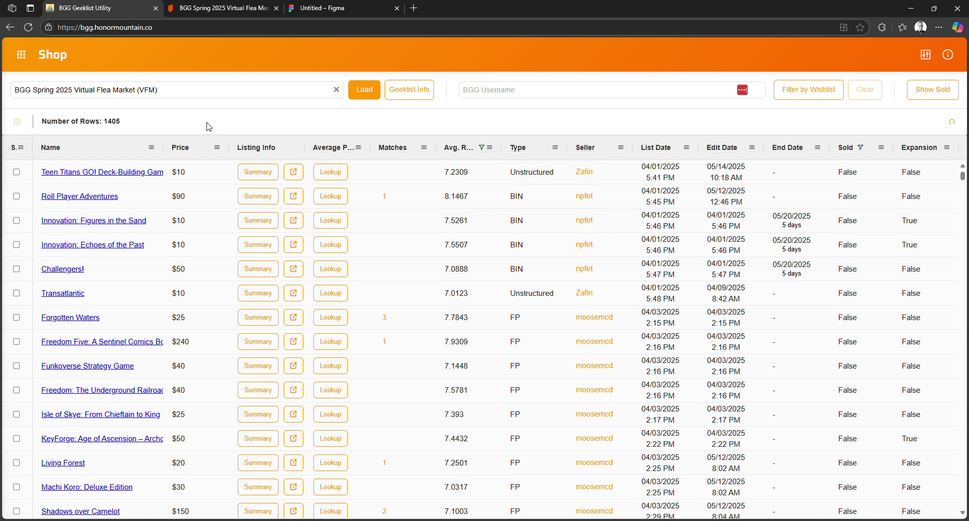
- Filter the listings to prices less than or equal to 10
click(217, 147)
click(252, 166)
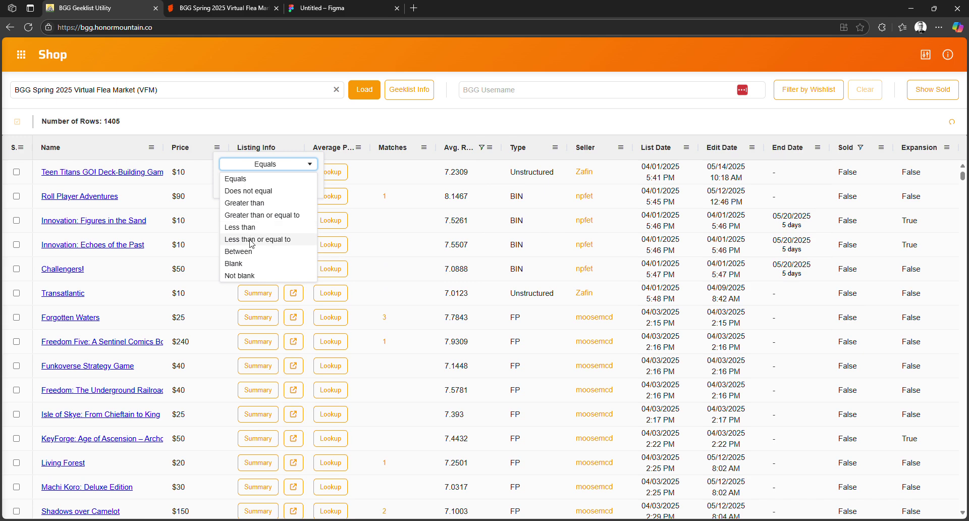
click(252, 241)
click(255, 190)
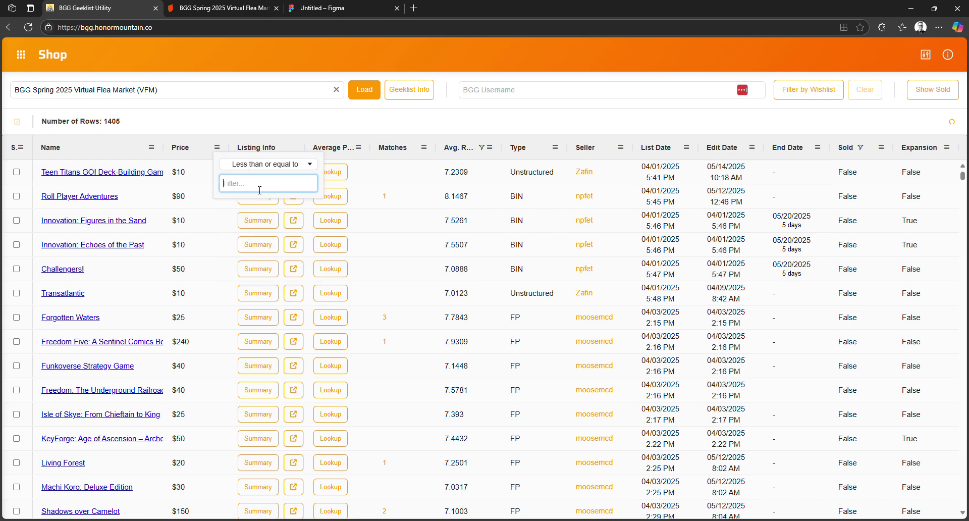
text(10)
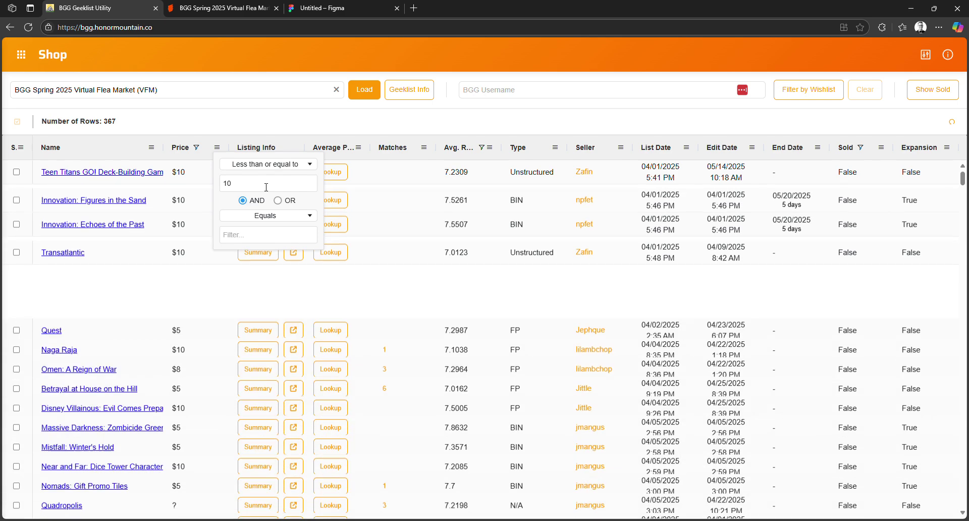
key(Escape)
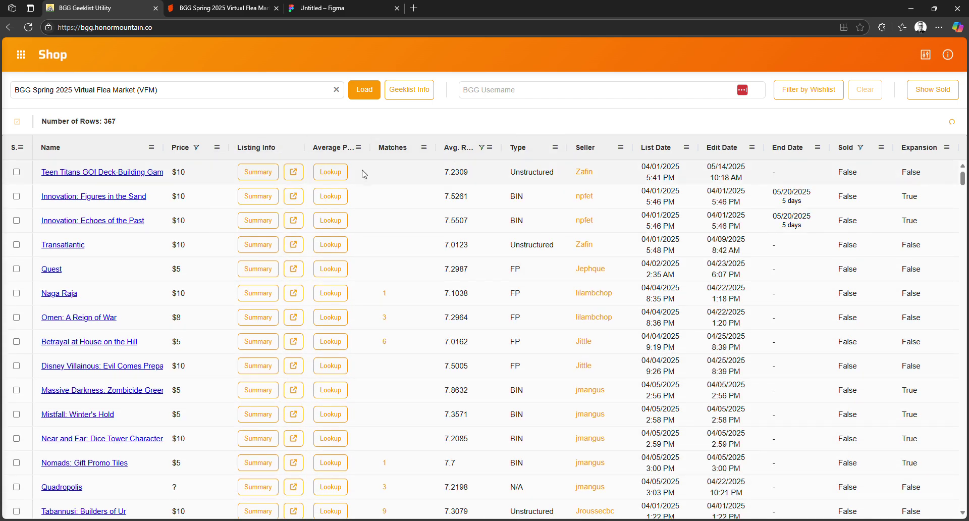
- Sort the filtered listings by highest average rating, and re-sort them by most recent edit date
click(447, 150)
click(454, 150)
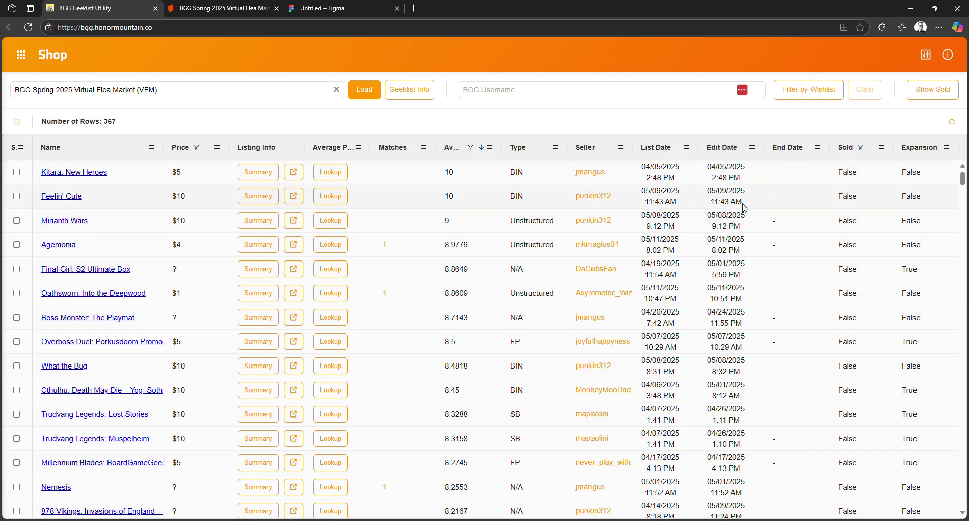
click(716, 154)
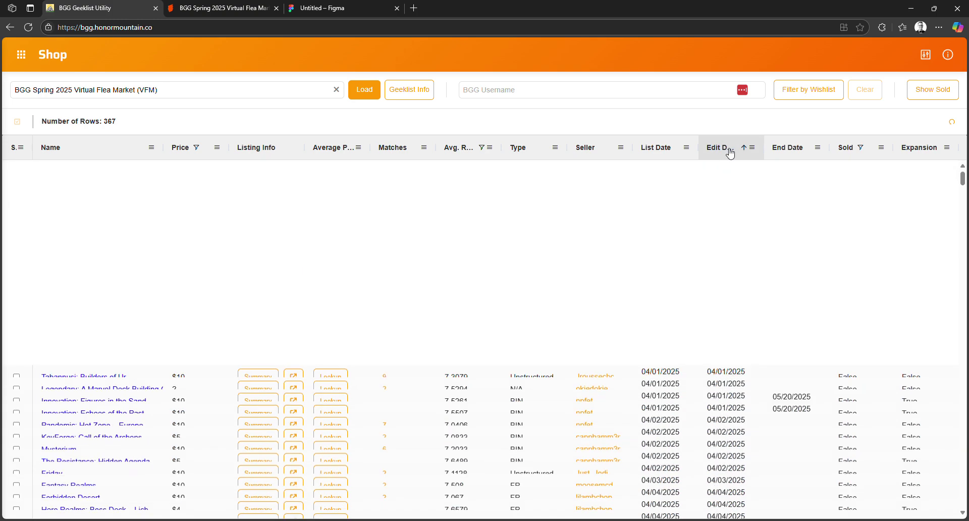
click(713, 158)
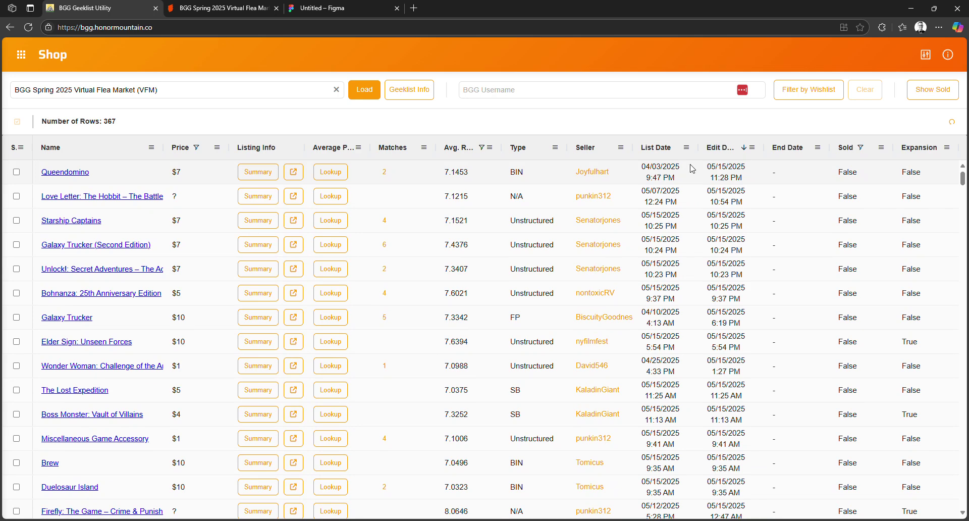
- View the Queendomino listing summary with its average price, description and comments, and close it
click(217, 147)
click(365, 90)
click(254, 173)
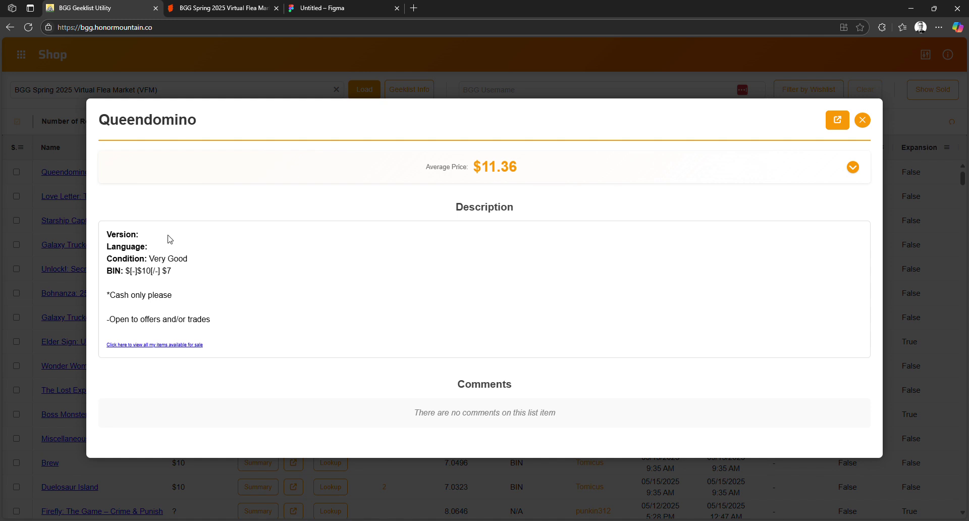
click(863, 120)
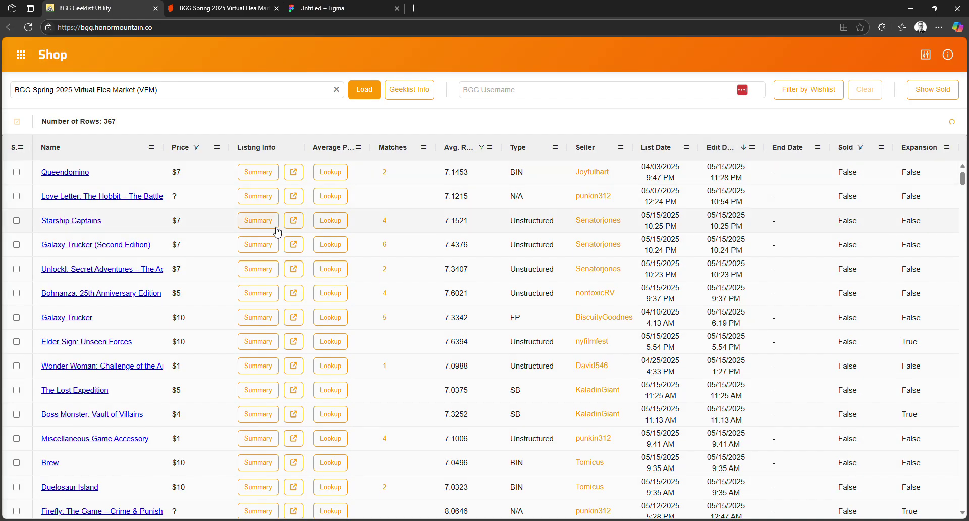
- Sort the listings by price in ascending order and look through the cheapest items
click(182, 148)
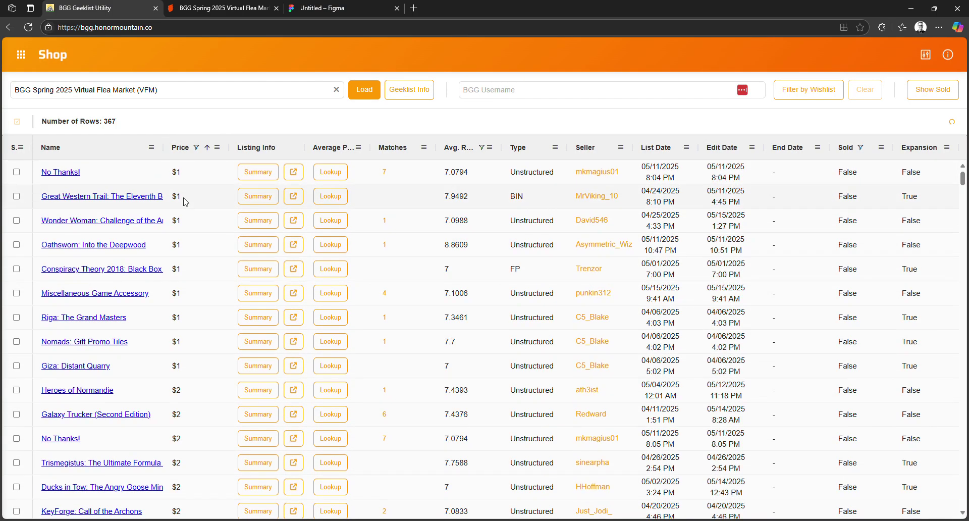
scroll(191, 299, down, 4)
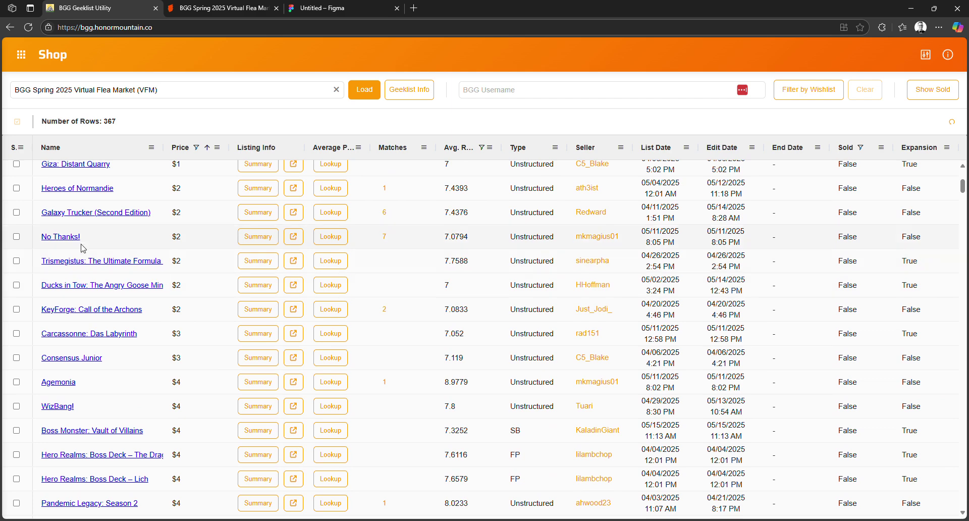
scroll(173, 254, up, 1)
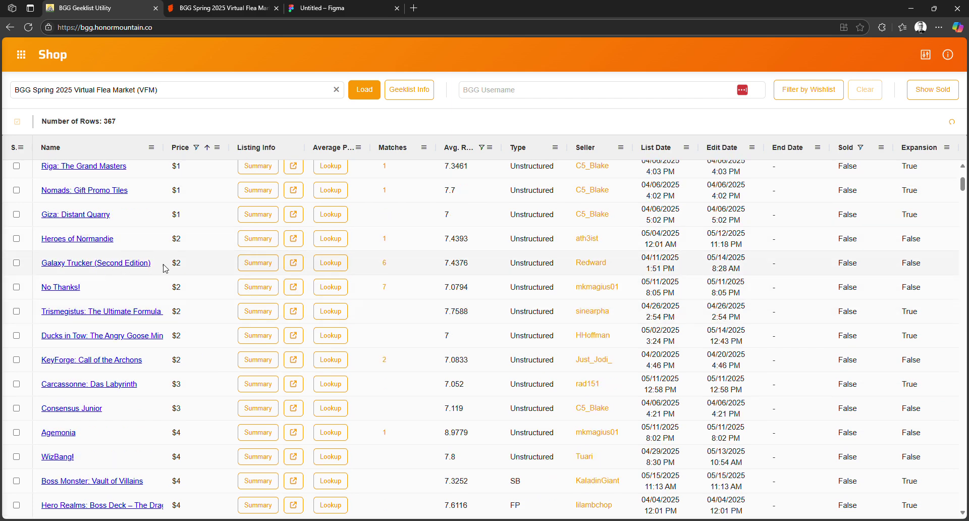
- Check the condition and buy-it-now price in the summary of the $2 Galaxy Trucker (Second Edition) listing, and close it
click(258, 268)
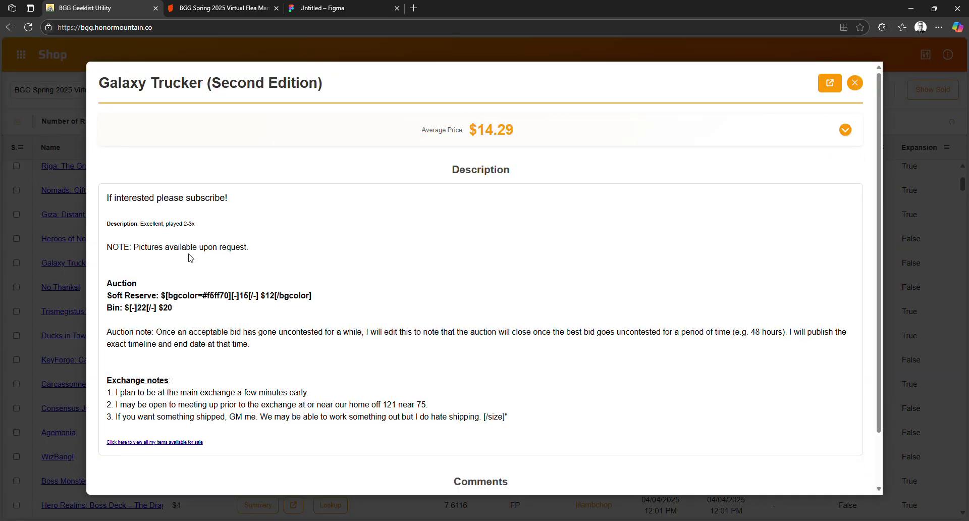
drag(144, 223, 205, 227)
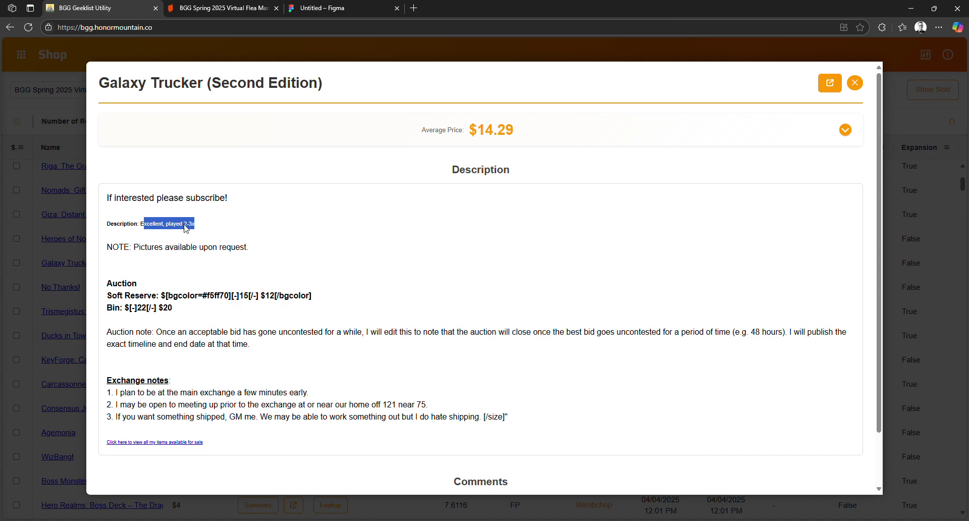
click(193, 228)
drag(163, 309, 178, 311)
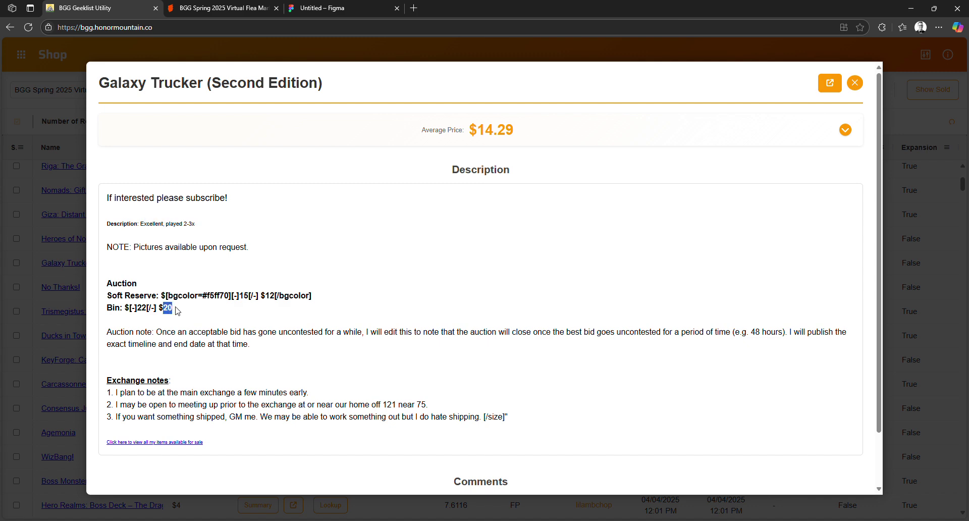
click(855, 82)
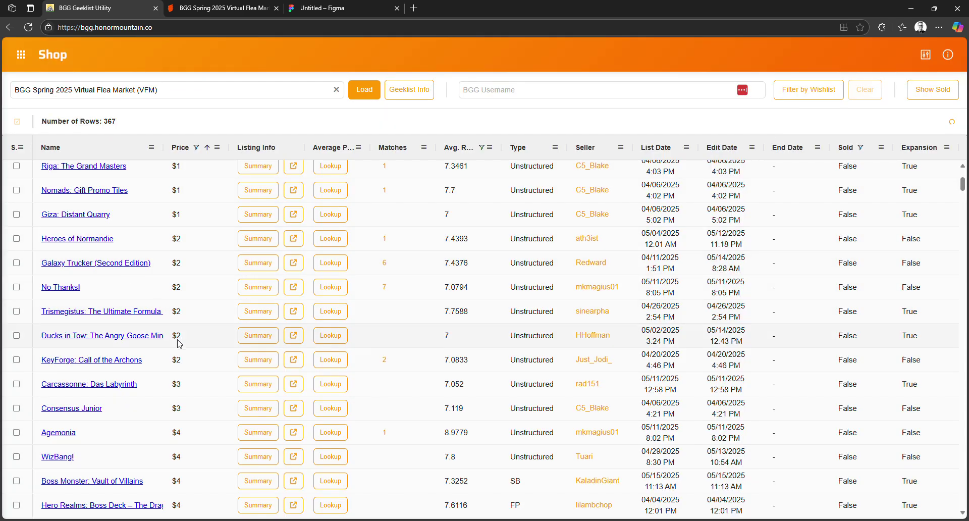
- View the summary of the $2 No Thanks! listing, and look at the Trismegistus promo's original BGG listing before returning to the table
click(260, 292)
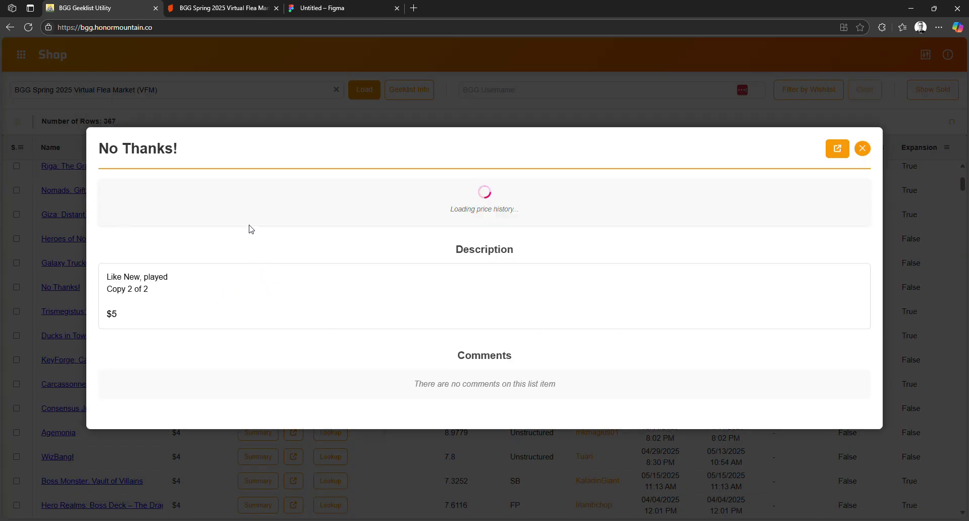
click(863, 156)
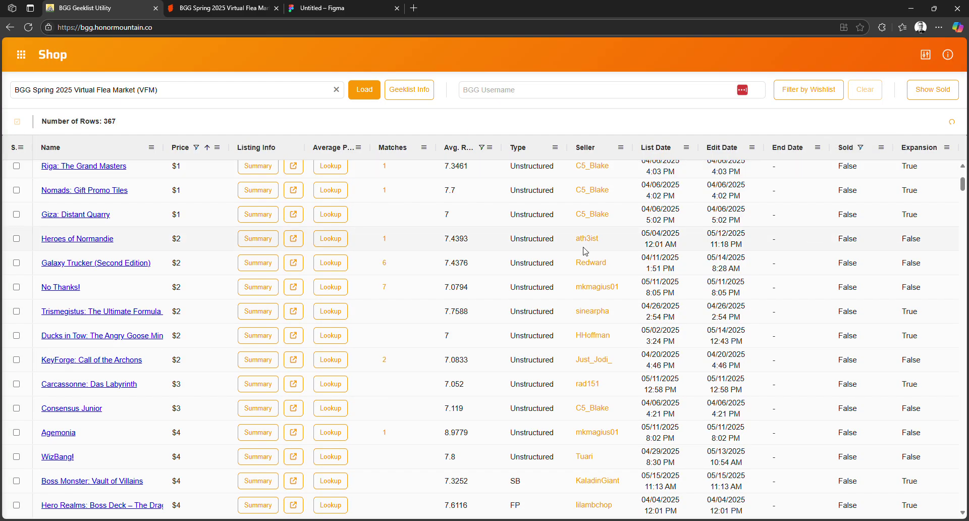
click(299, 318)
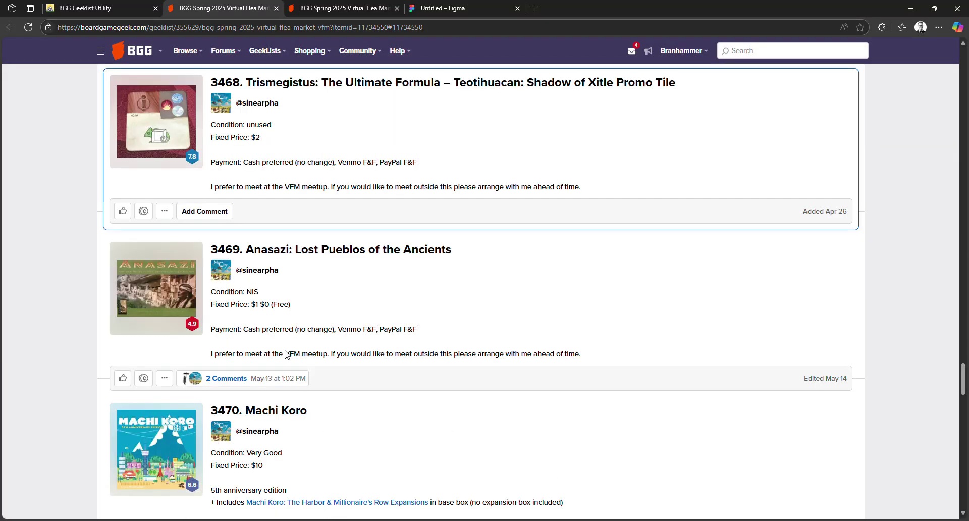
click(109, 10)
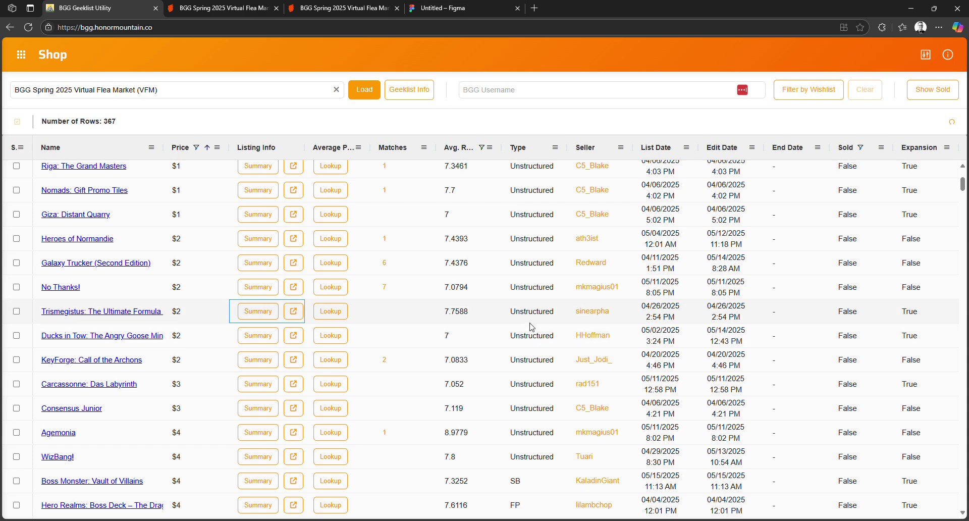
- Open the Trismegistus promo tile's game page from its BGG listing and bring up its GeekMarket price history
click(266, 317)
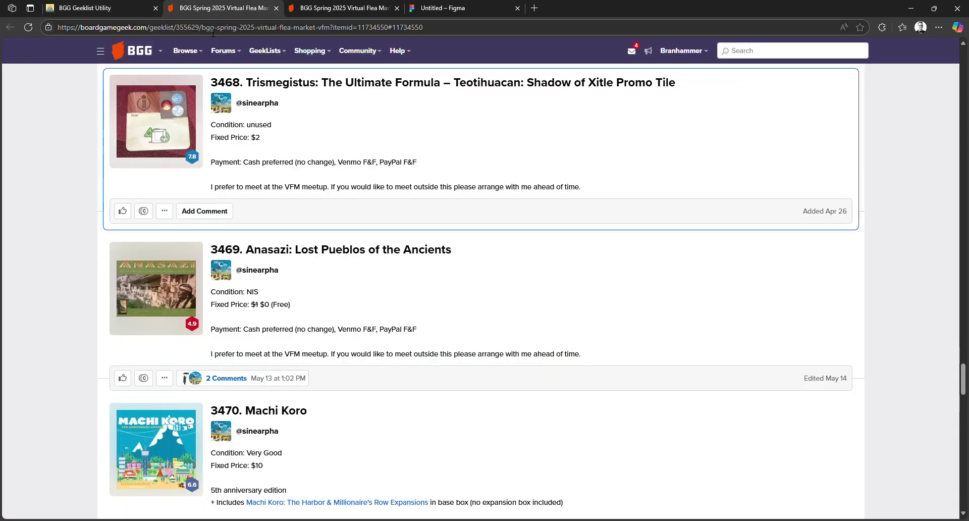
click(266, 86)
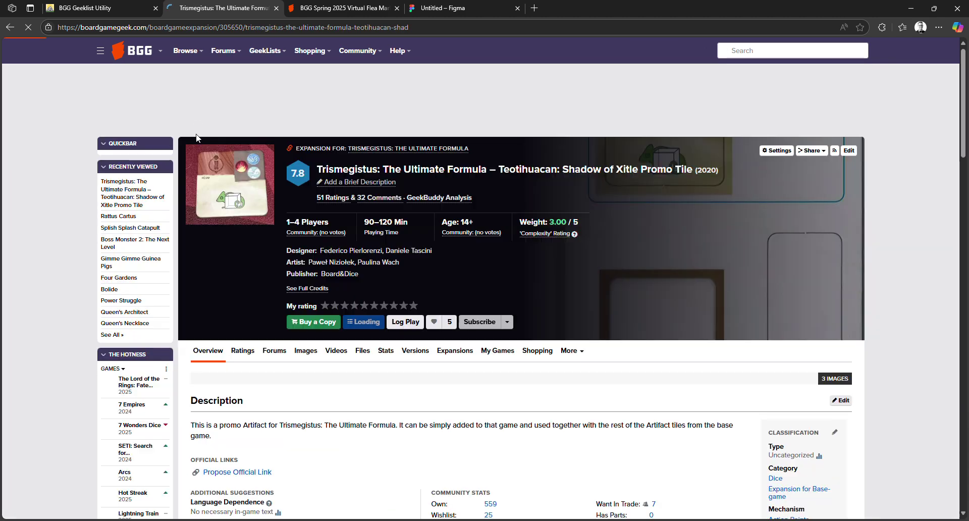
click(317, 323)
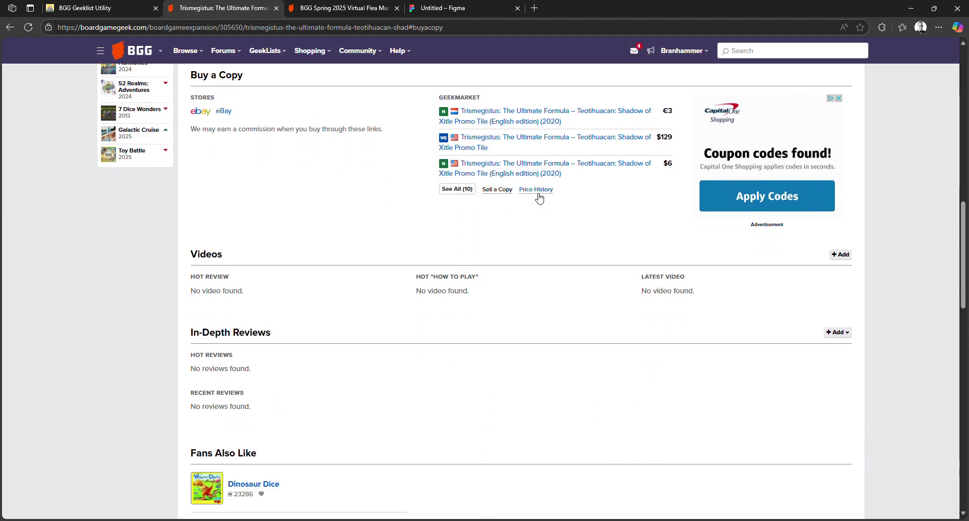
click(537, 195)
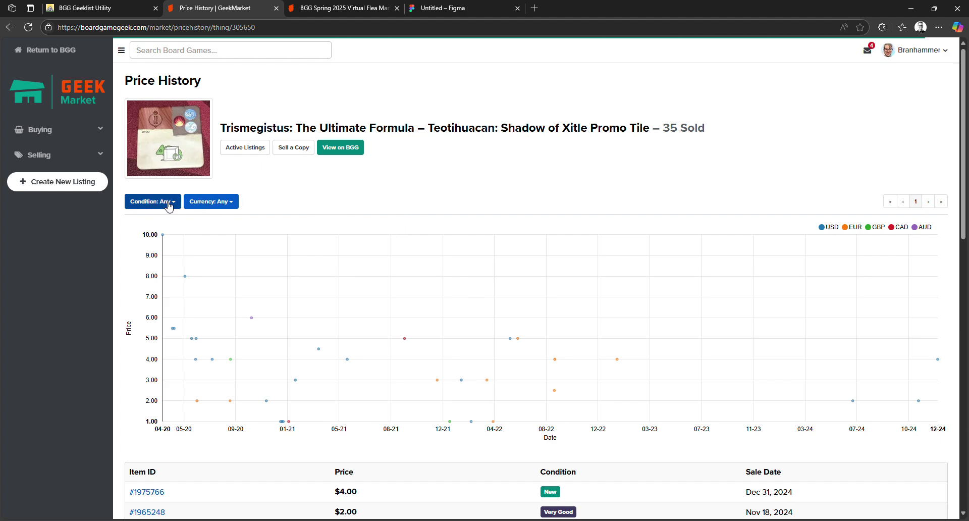
- Limit the price history to sales in U.S. dollars, and return to the BGG Geeklist Utility
click(208, 201)
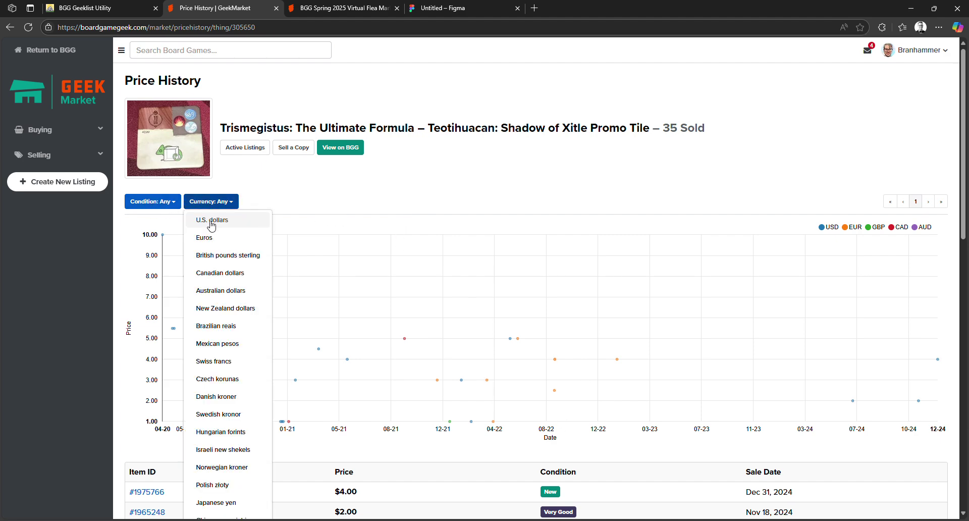
click(209, 218)
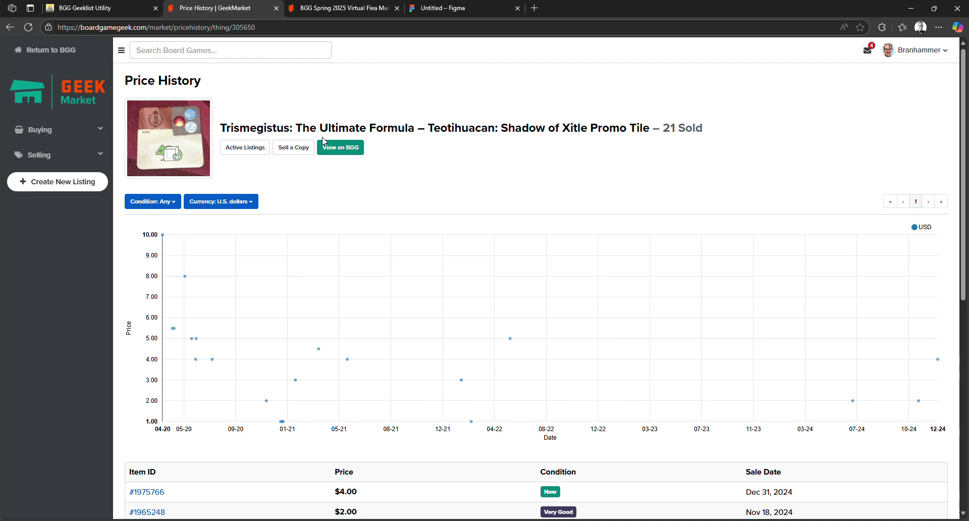
click(152, 7)
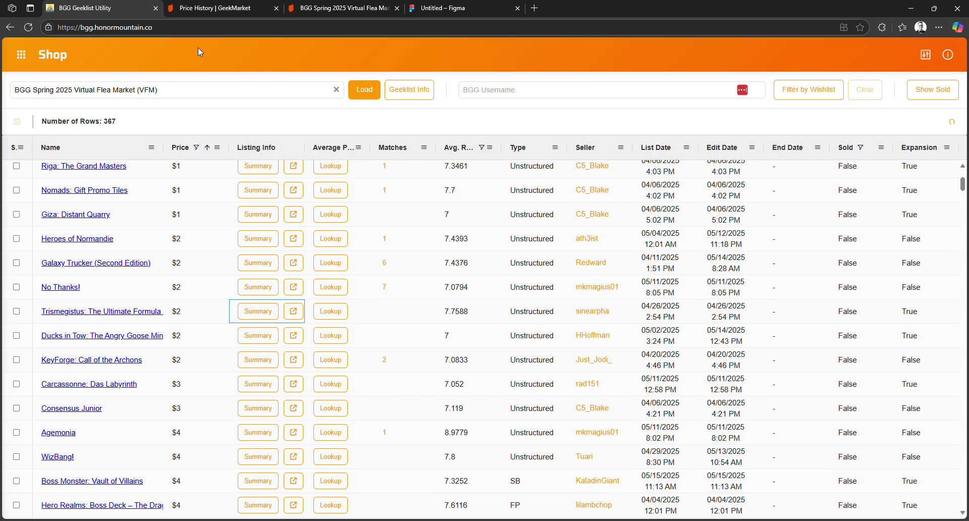
- Look up the Trismegistus promo's average price, review the calculation and ignored outlier in its summary, and close it
click(338, 314)
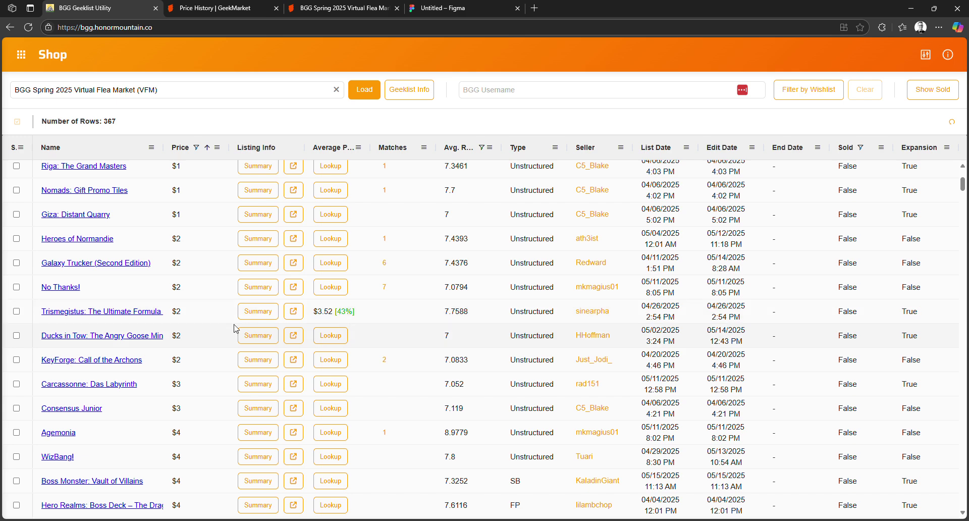
click(260, 313)
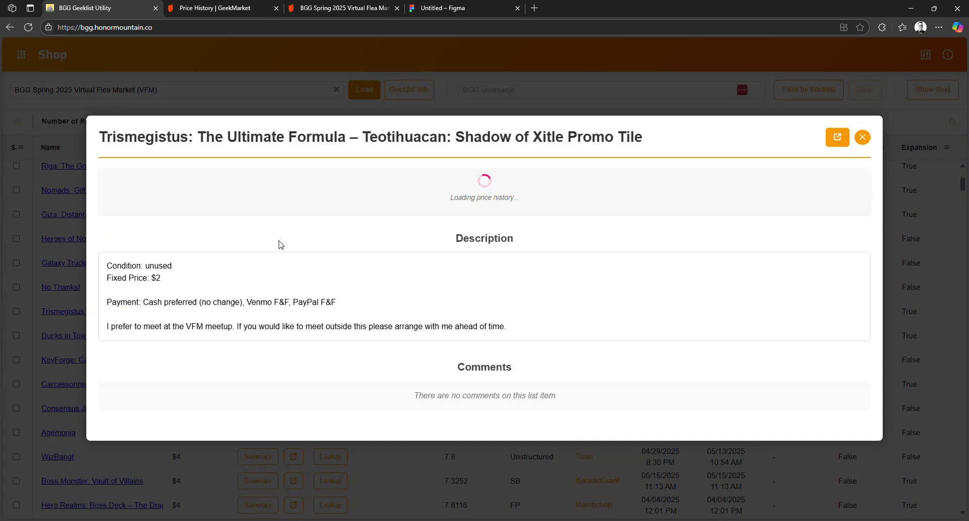
drag(478, 194, 525, 192)
click(853, 191)
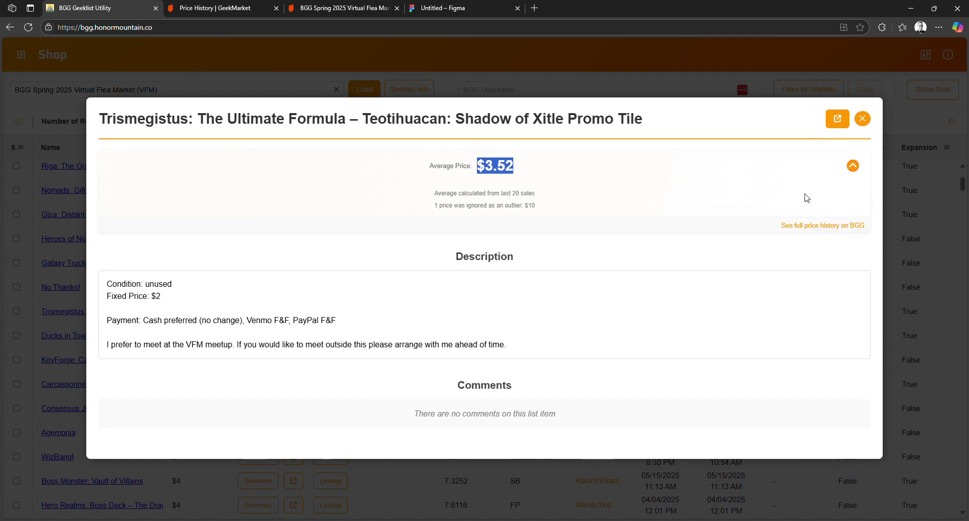
drag(435, 193, 539, 197)
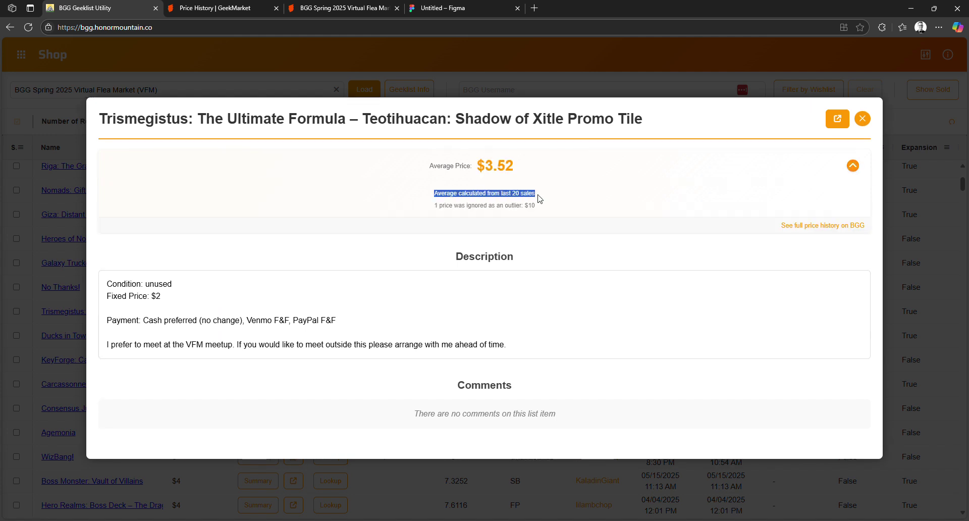
drag(439, 206, 547, 208)
click(508, 213)
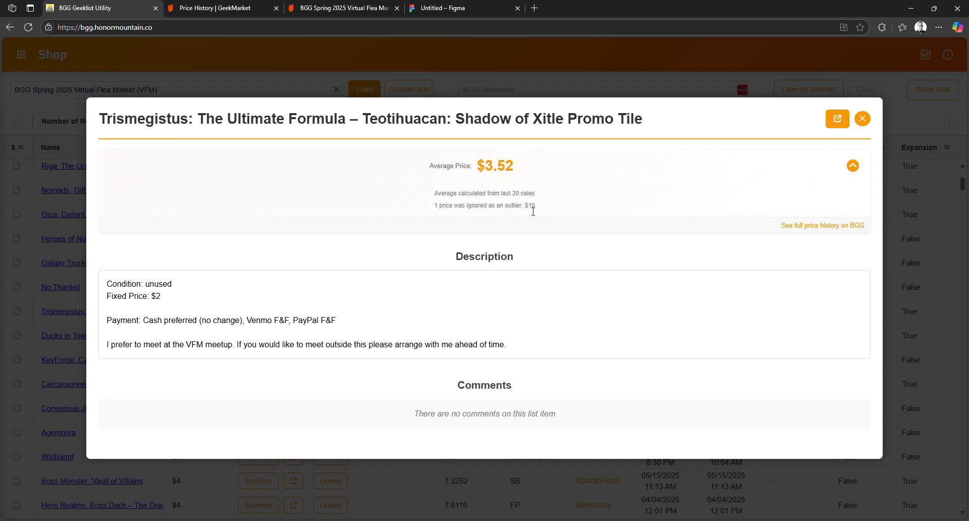
click(862, 119)
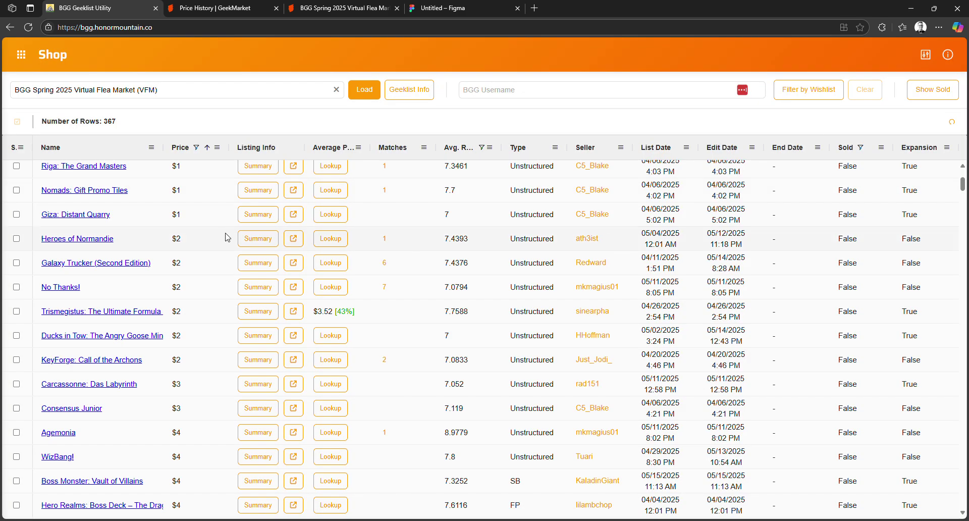
- Check the condition and prices in the summary of the $5 SB-type Small World listing, close it, and look up its average price
scroll(202, 306, down, 1)
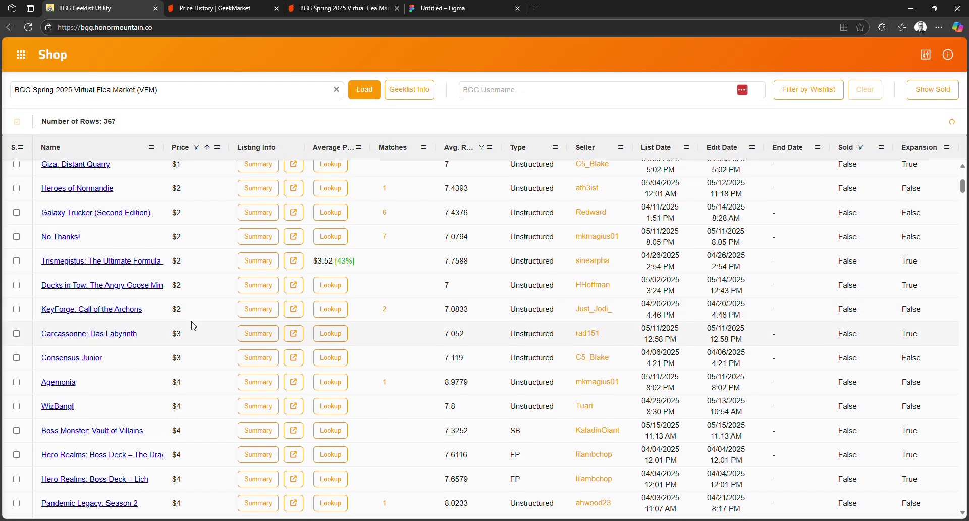
scroll(192, 326, down, 4)
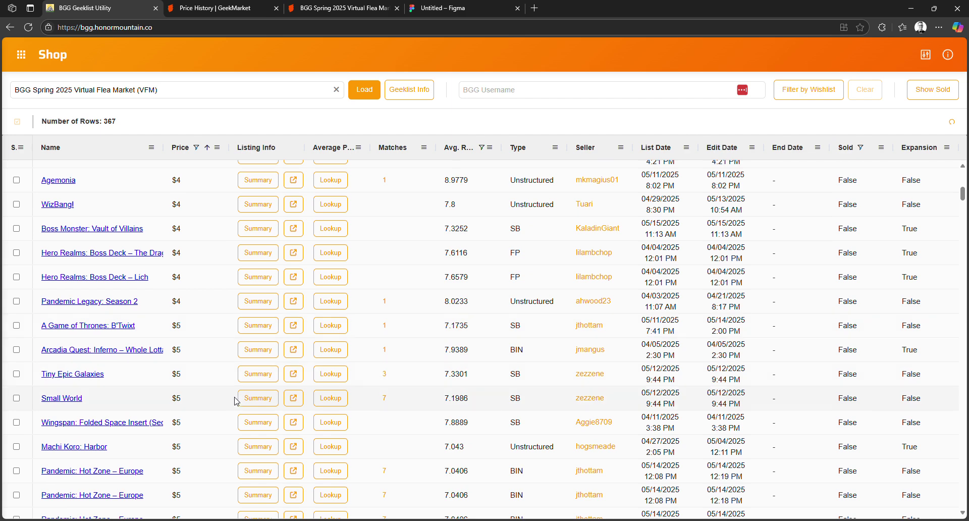
click(269, 397)
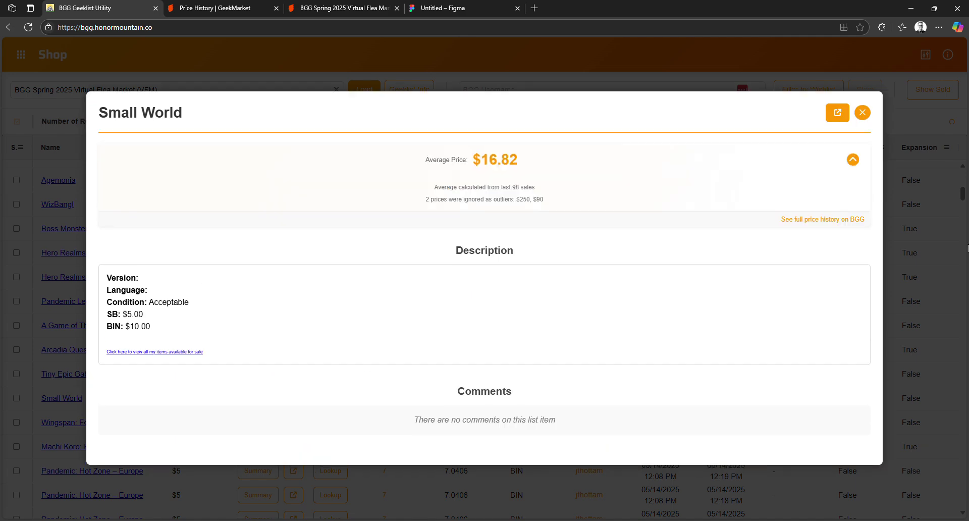
click(863, 112)
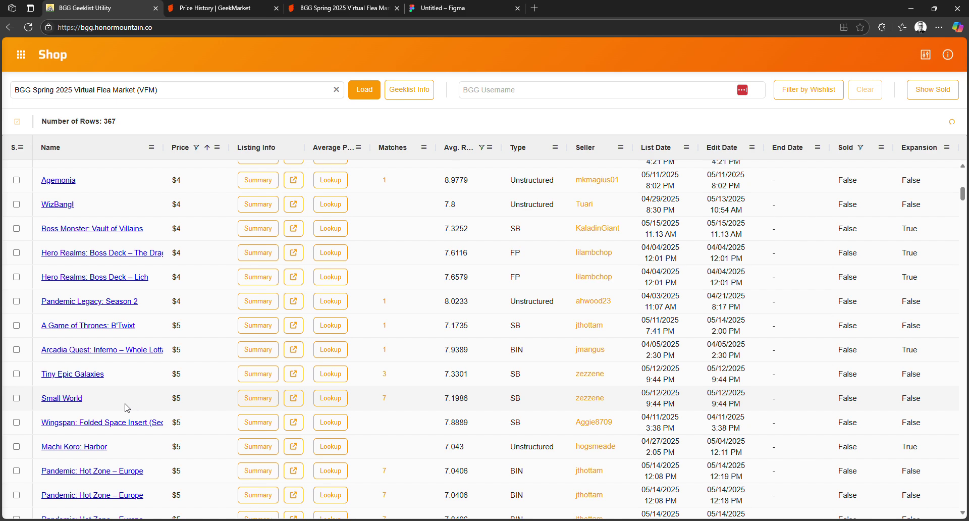
click(327, 405)
click(523, 403)
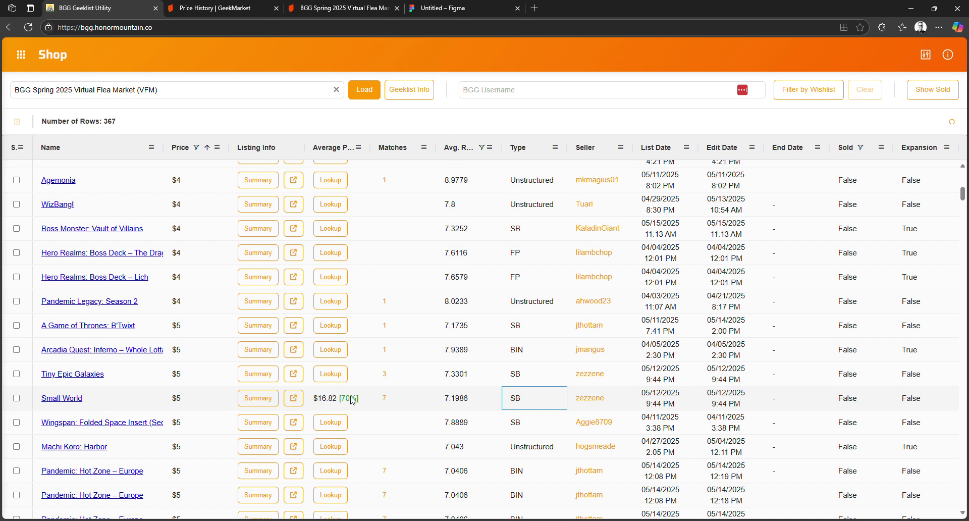
- Show only the matching Small World listings, read the Unstructured one's summary, and restore the full list
click(386, 399)
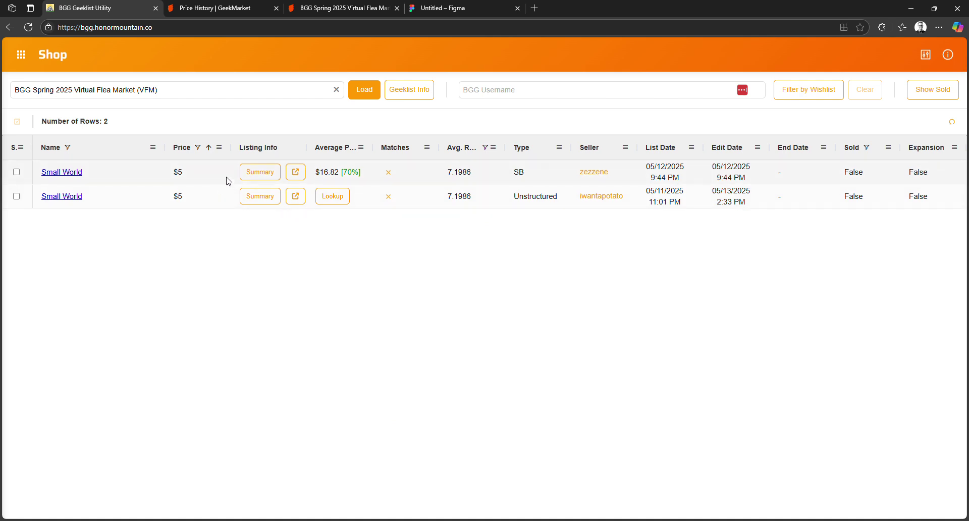
click(261, 196)
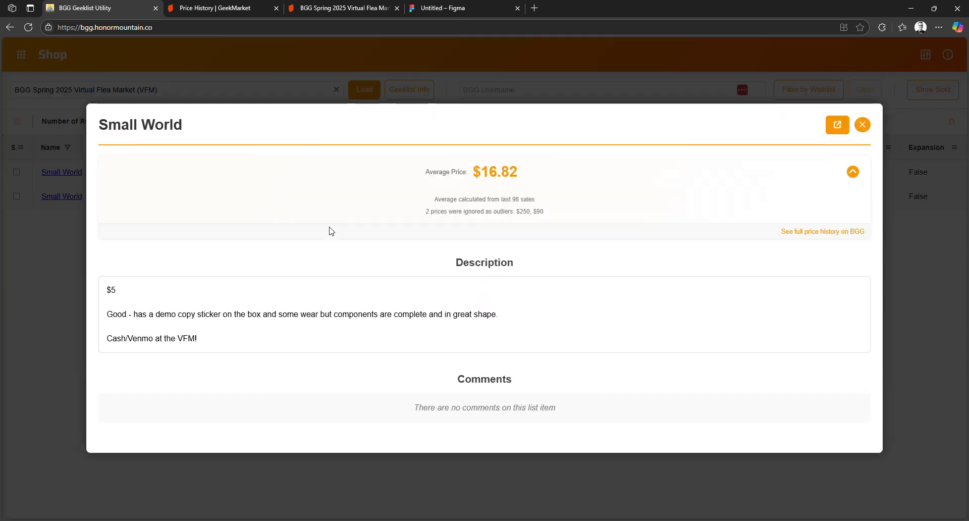
click(863, 124)
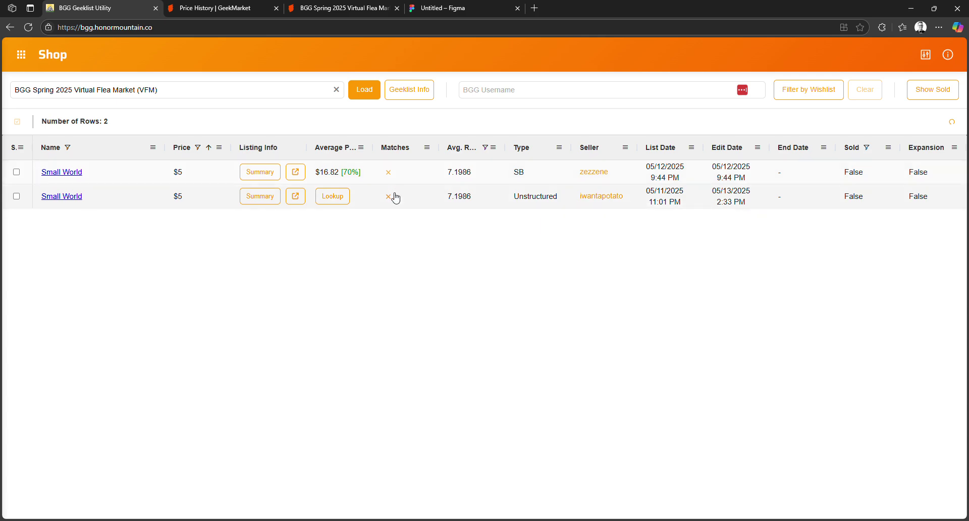
click(390, 176)
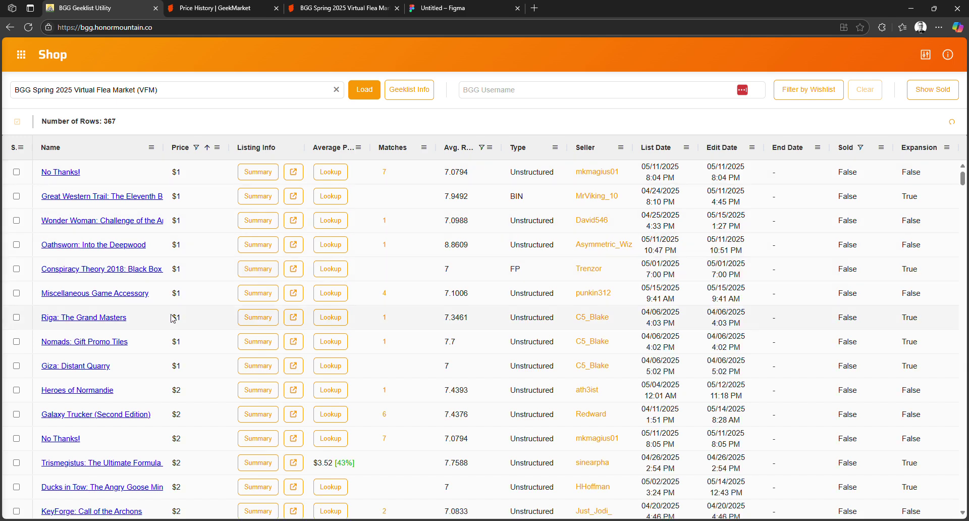
- Check the condition and copy number in the $2 No Thanks! listing's summary, and close it
scroll(289, 299, down, 1)
scroll(289, 300, down, 1)
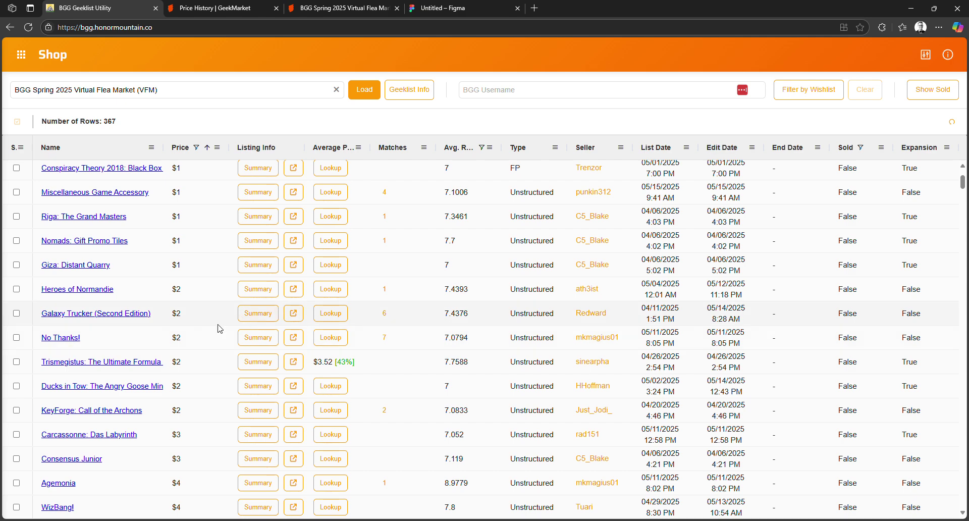
click(255, 339)
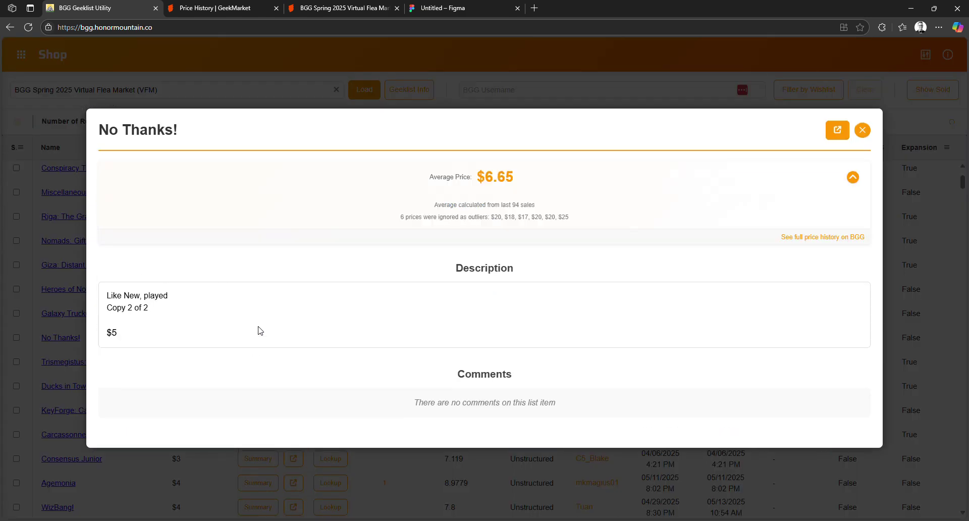
drag(106, 292, 178, 309)
click(132, 329)
double_click(130, 308)
click(862, 130)
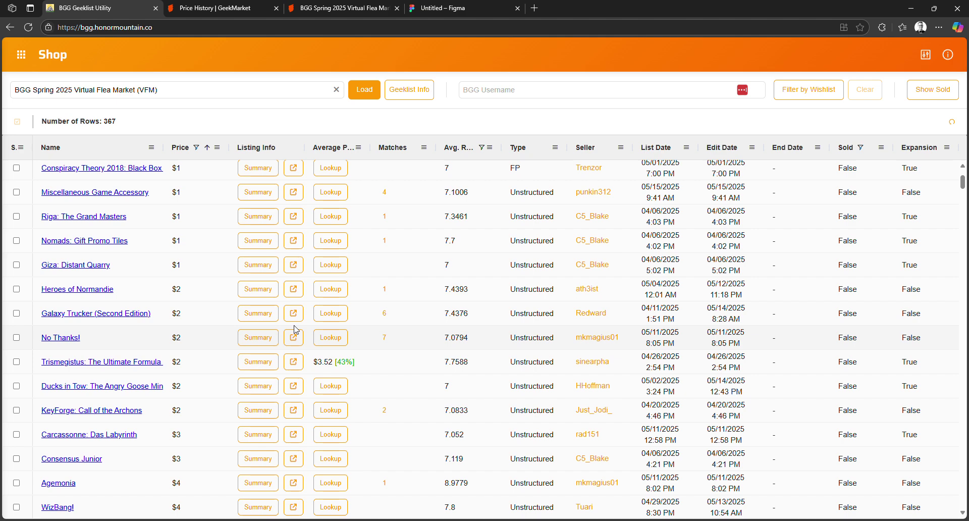
- Show only the matching No Thanks! listings, read the $1 copy's description and comments, and restore the full list
click(384, 338)
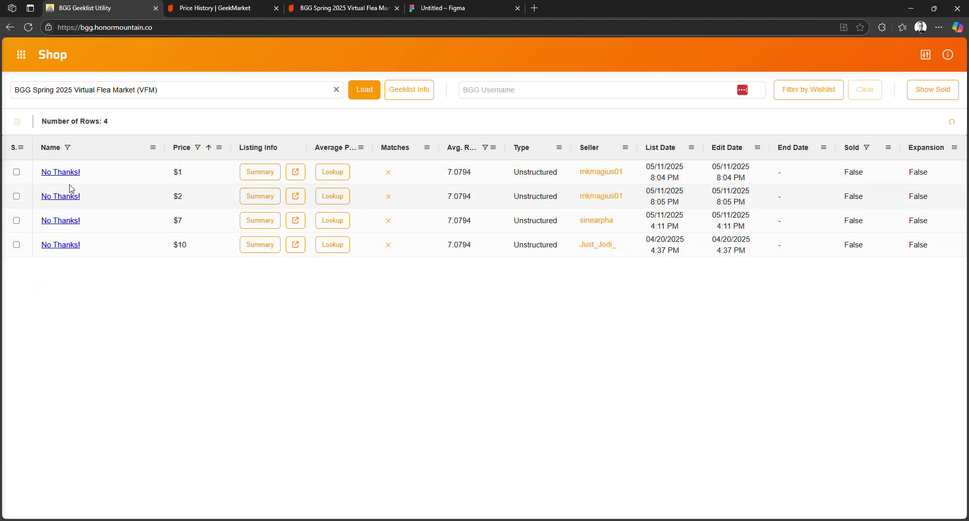
click(271, 177)
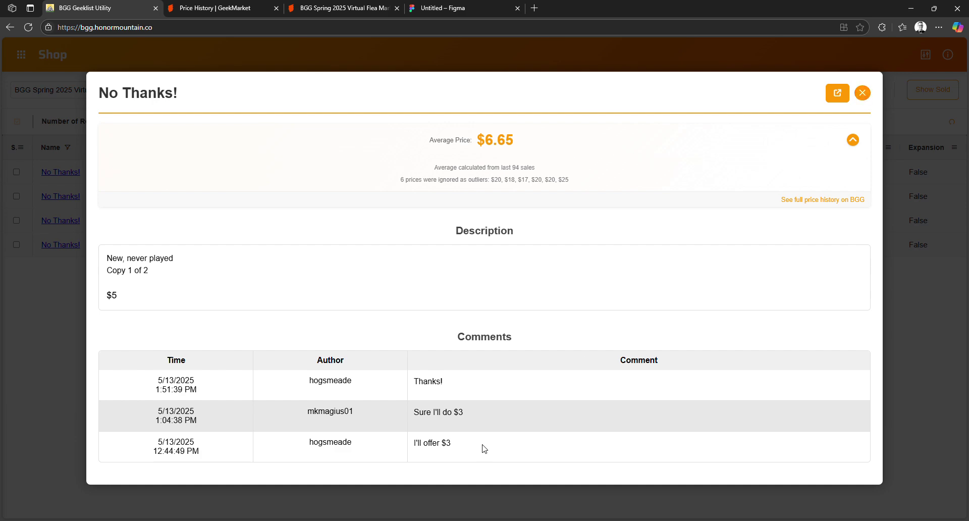
click(863, 93)
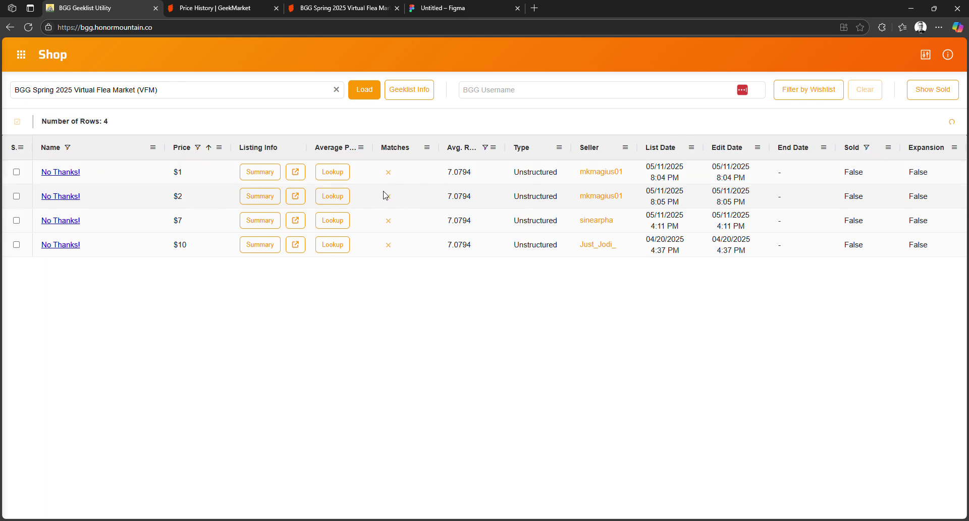
click(389, 173)
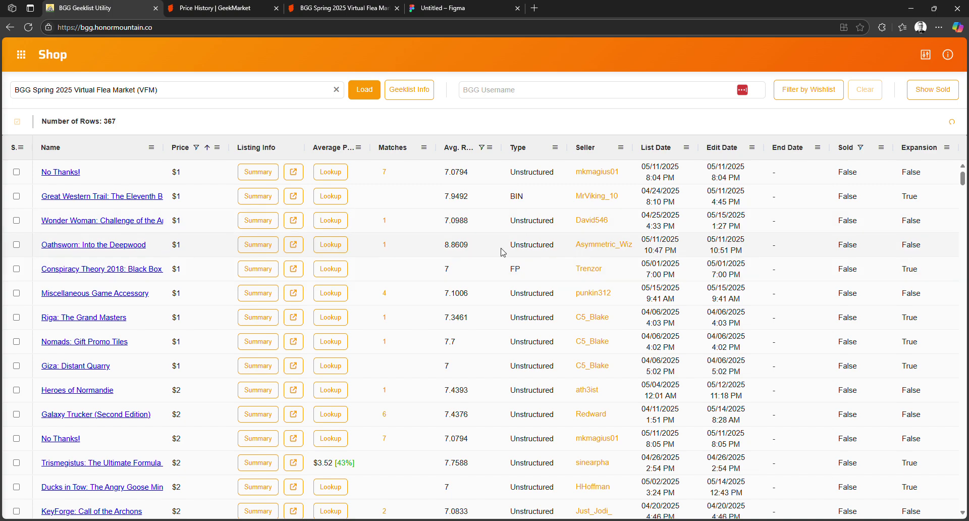
- Look through the listings' end dates, and sort the table by end date in ascending order
scroll(759, 200, down, 10)
scroll(760, 226, down, 10)
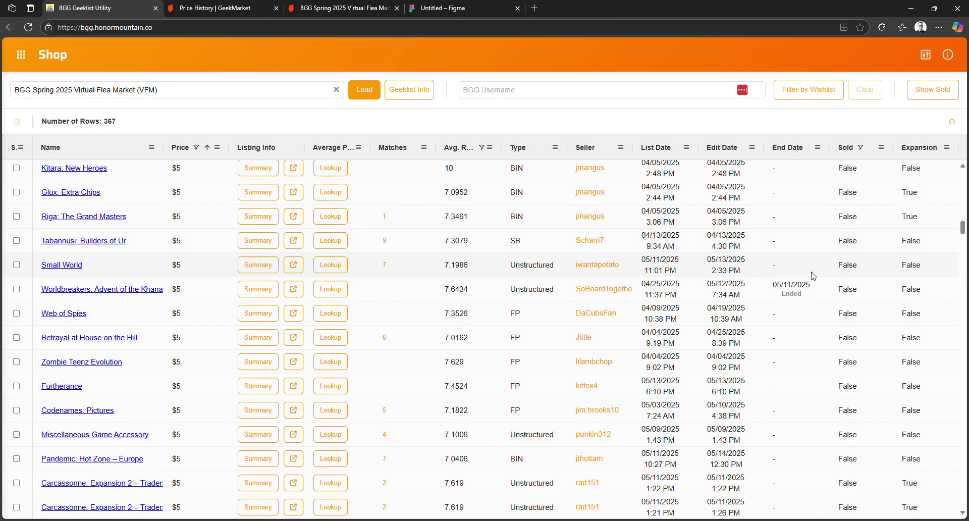
scroll(808, 300, down, 15)
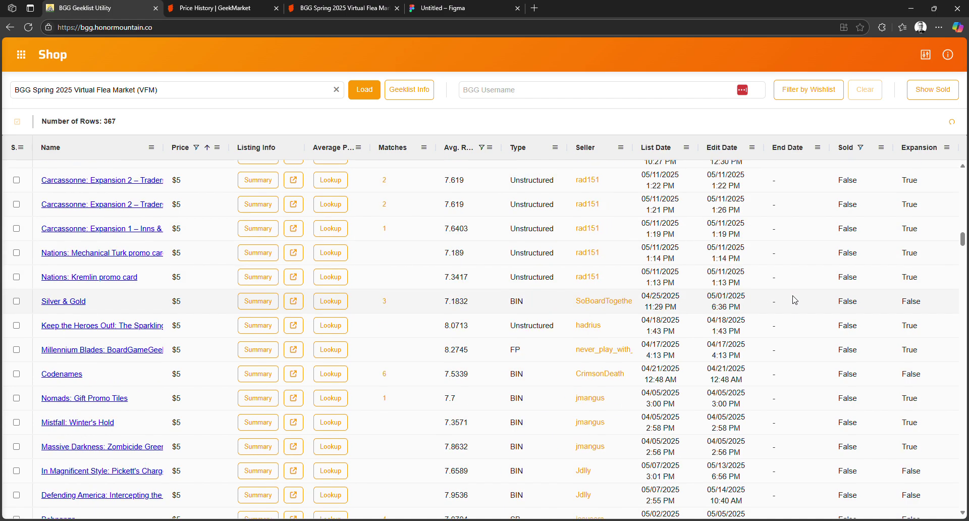
scroll(793, 314, down, 15)
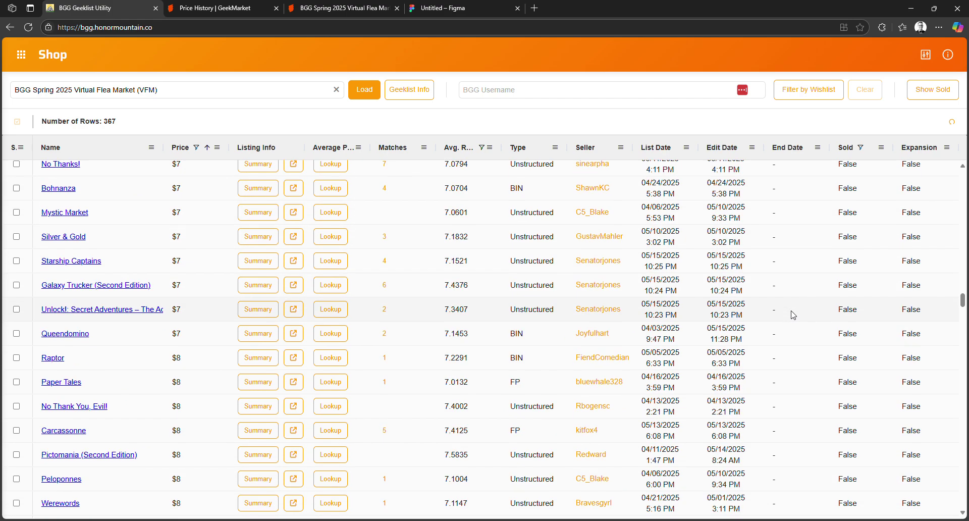
scroll(792, 314, down, 8)
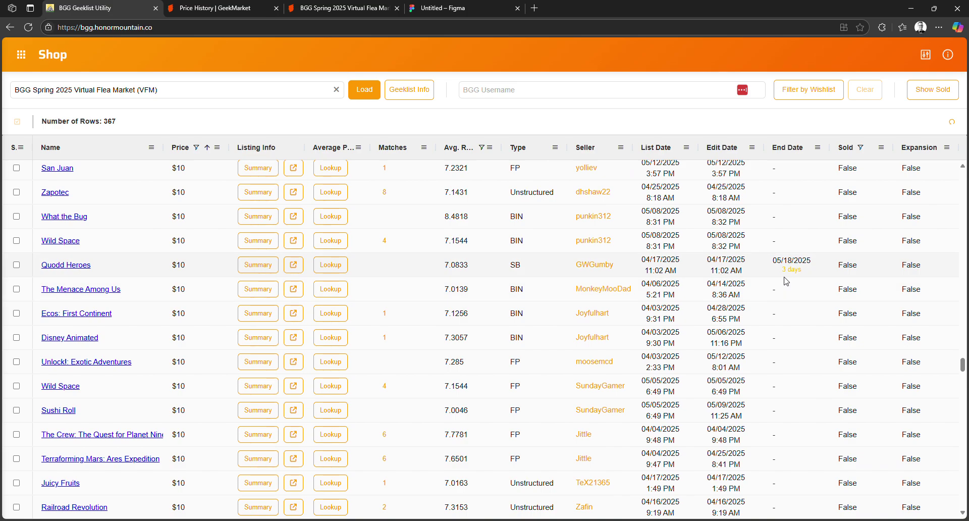
scroll(781, 295, down, 15)
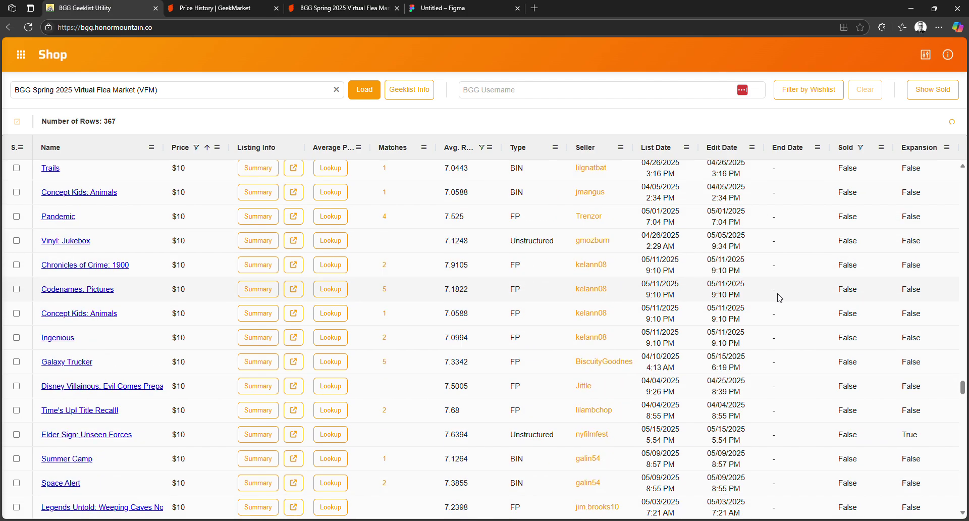
click(788, 147)
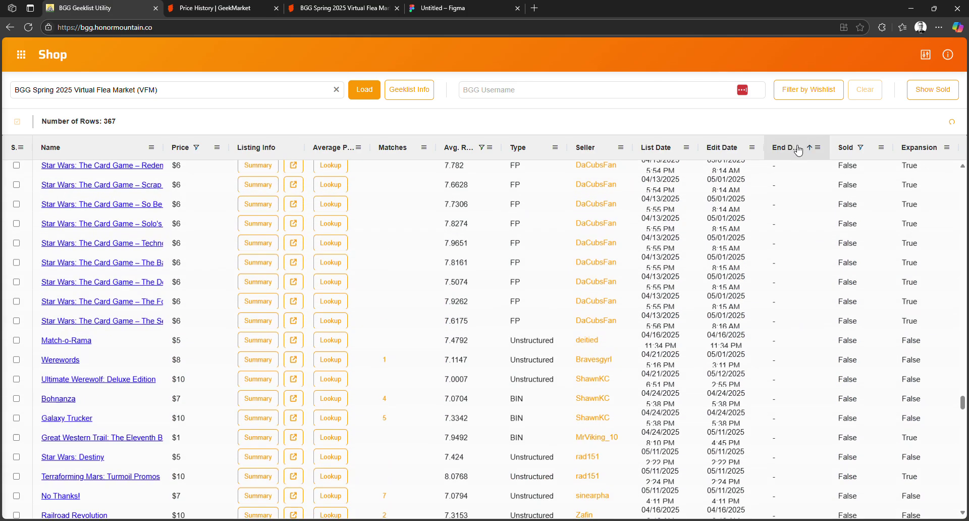
- Return to the start of the table and clear the price and average rating filters
scroll(904, 314, up, 5)
drag(964, 388, 962, 174)
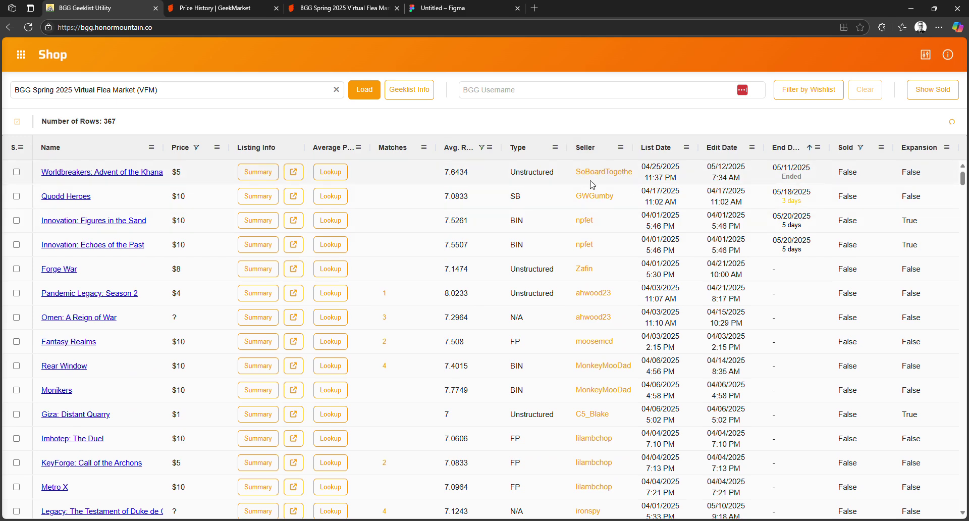
click(217, 147)
key(BackSpace)
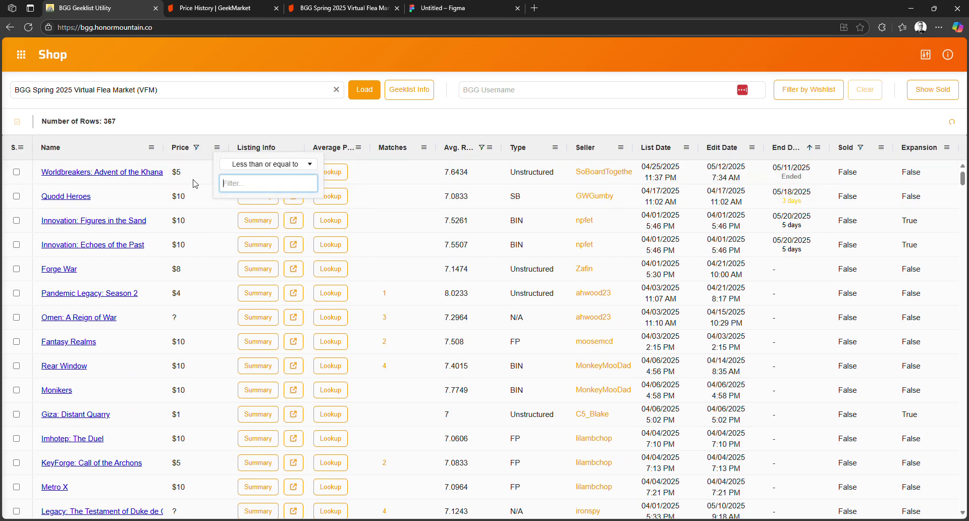
click(307, 122)
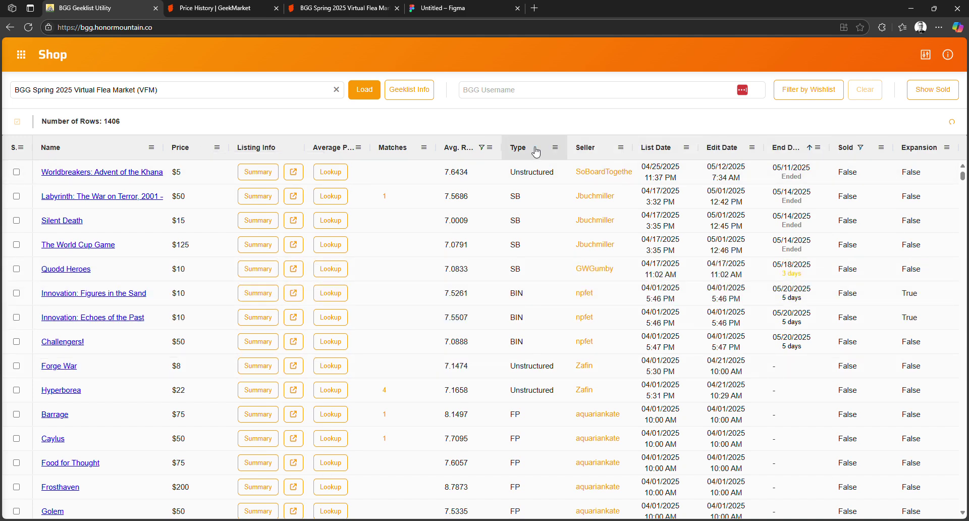
click(488, 148)
key(BackSpace)
click(601, 124)
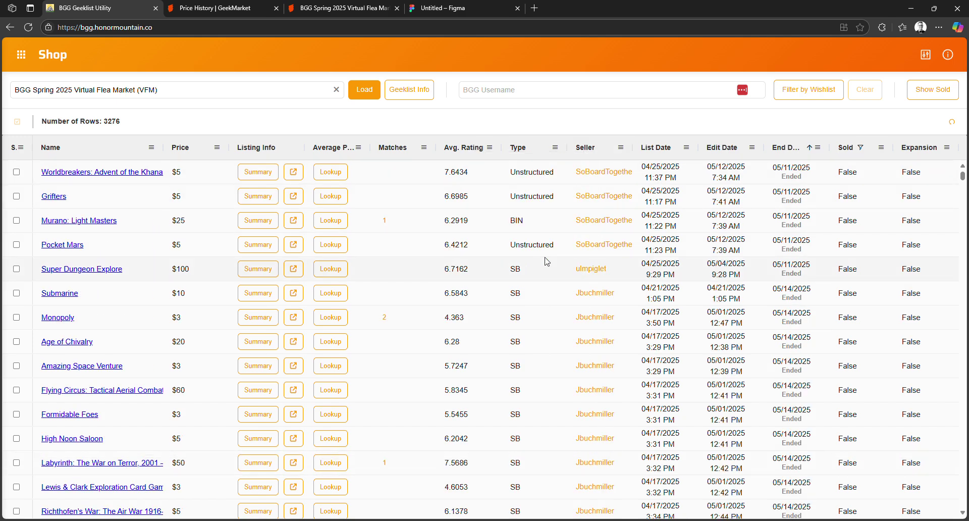
- Show only the listings of the Worldbreakers listing's seller, look through them, and restore the full list
click(602, 174)
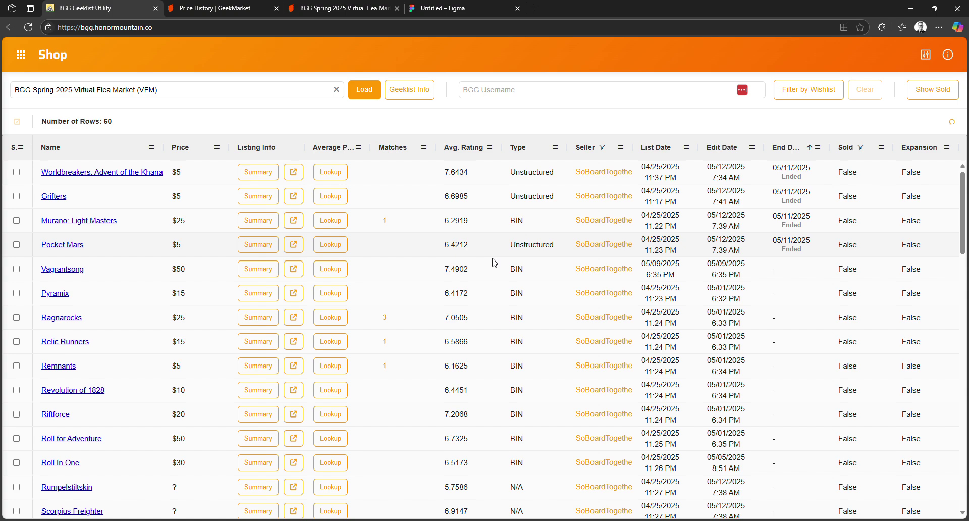
scroll(462, 279, down, 5)
scroll(462, 278, down, 5)
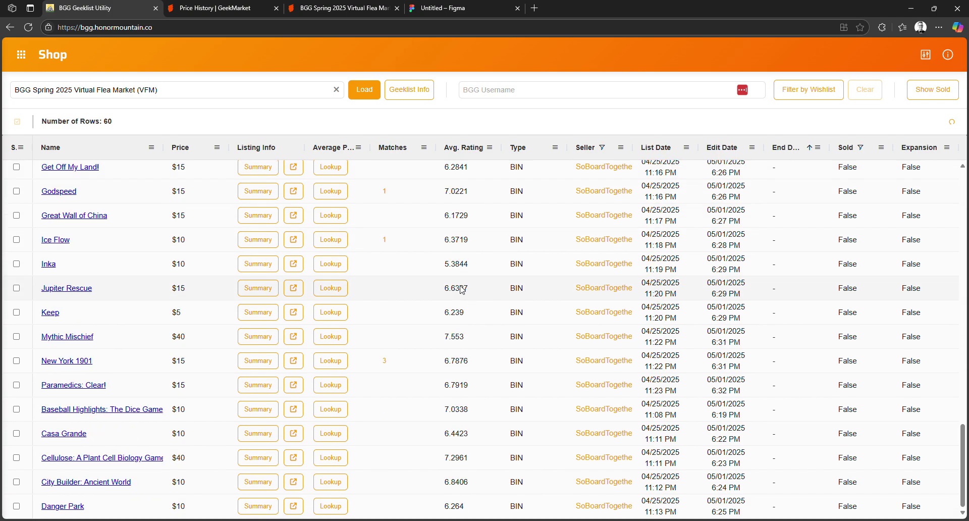
scroll(560, 389, up, 15)
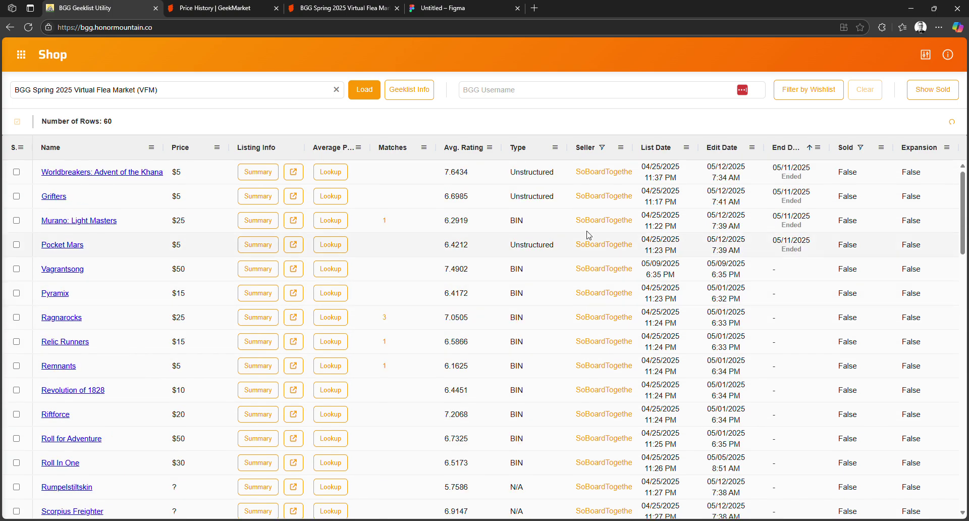
click(616, 175)
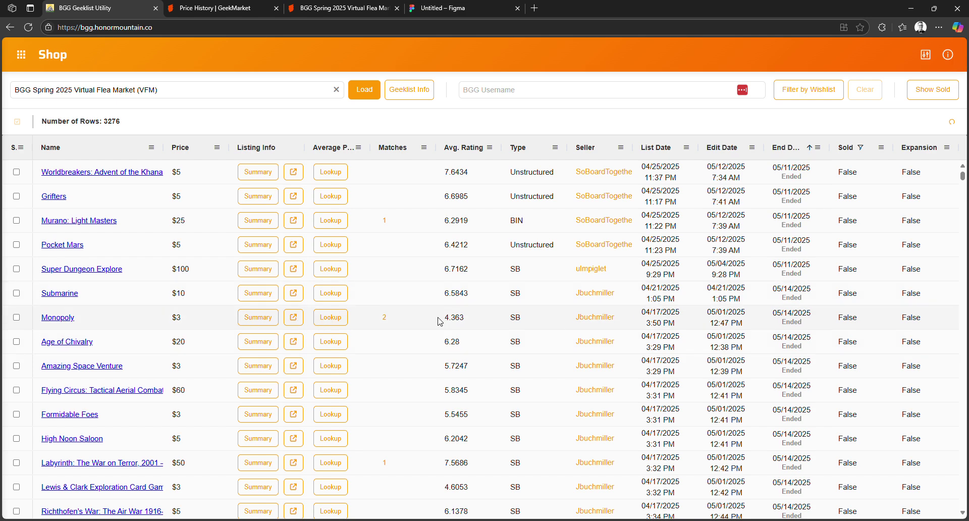
- Select the $3 Monopoly listing and deselect it again
scroll(292, 247, down, 8)
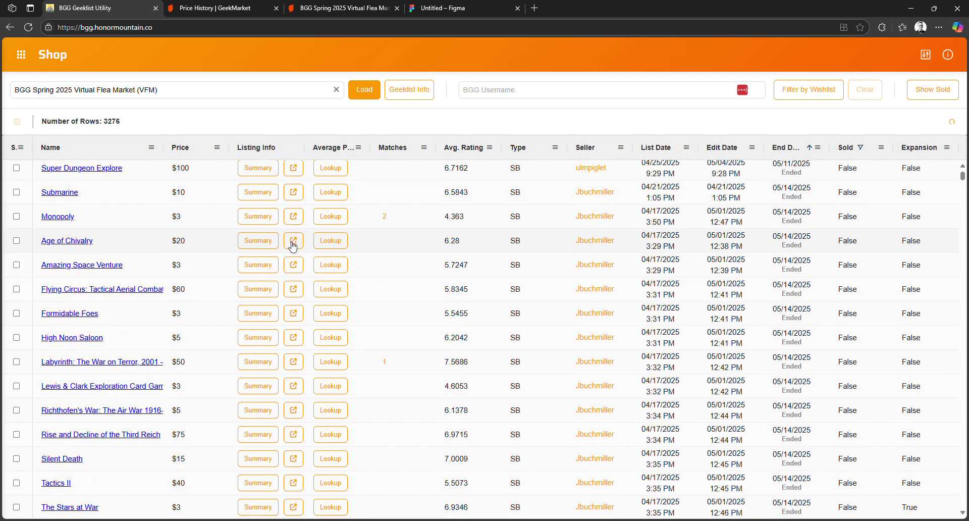
scroll(291, 269, up, 9)
scroll(292, 270, down, 7)
scroll(293, 272, up, 7)
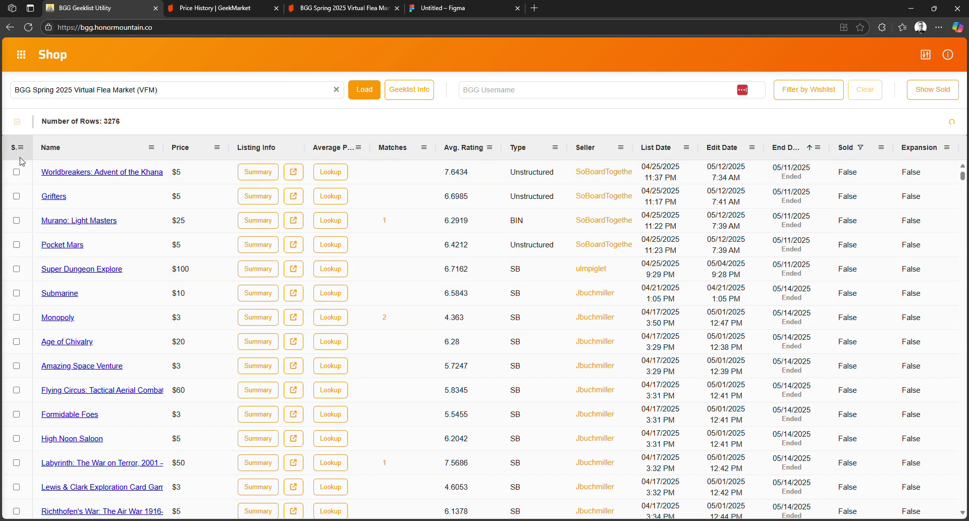
click(17, 317)
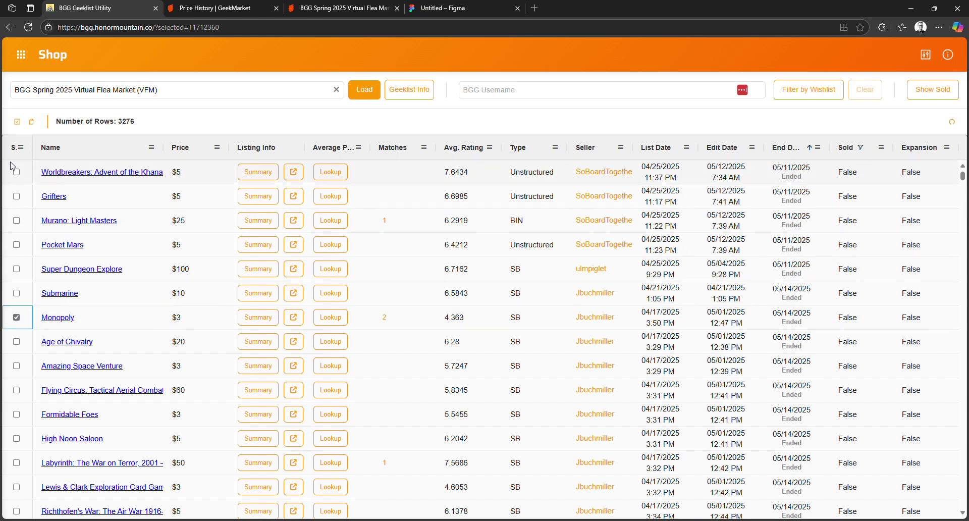
click(16, 317)
- Select the Legends of Andor listing and show only its seller's listings
scroll(45, 336, down, 20)
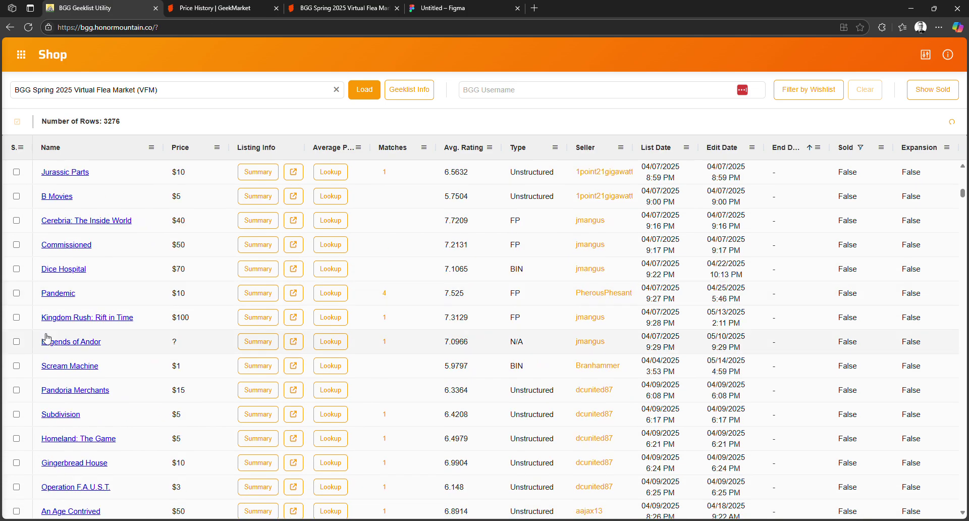
click(17, 342)
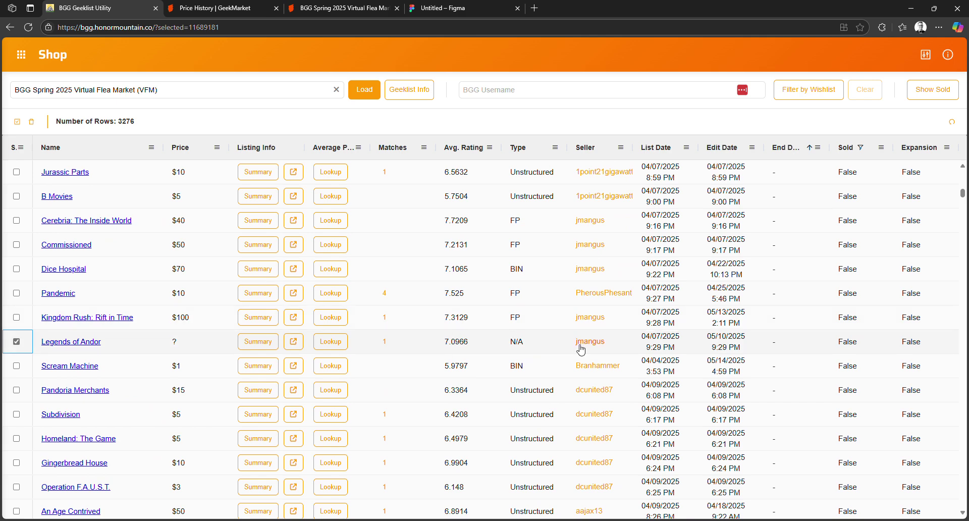
click(607, 345)
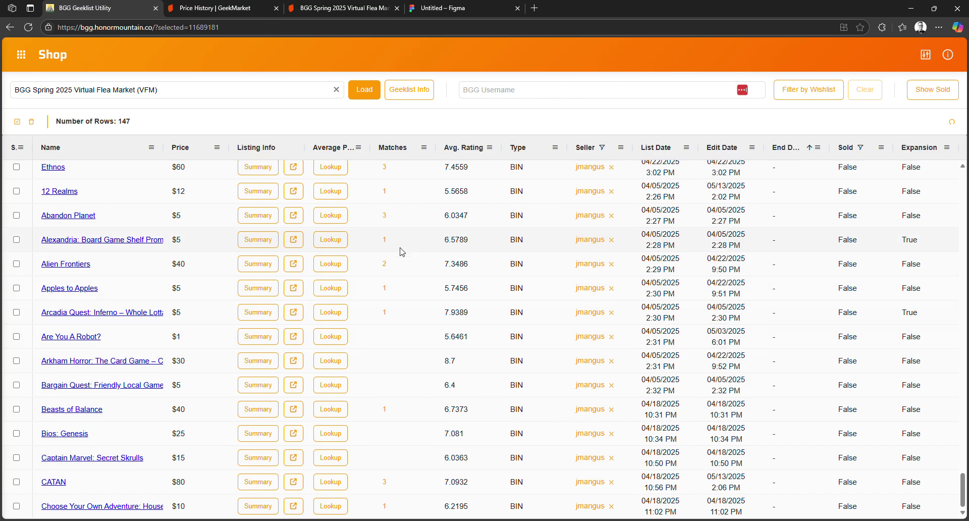
- Look through the listings of the Legends of Andor seller, and restore the full list
scroll(402, 252, up, 20)
scroll(524, 269, down, 6)
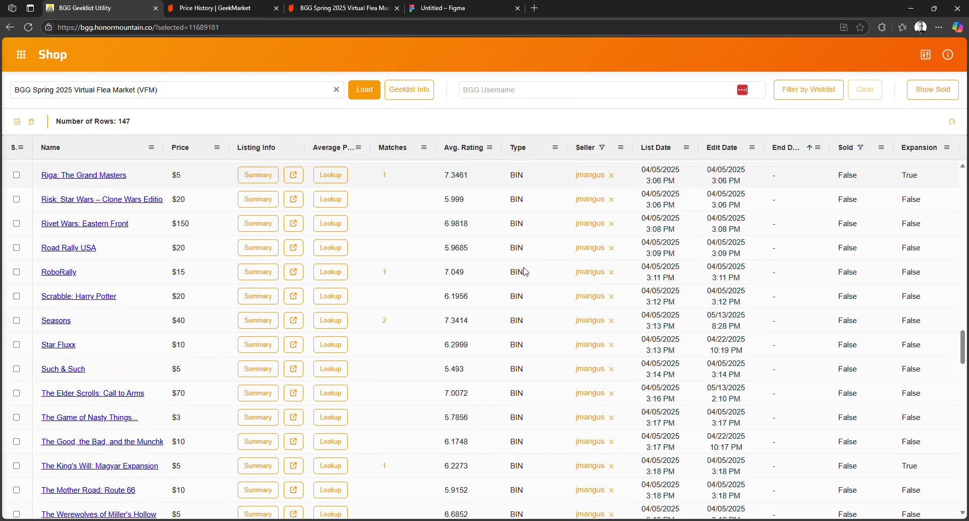
scroll(526, 271, down, 10)
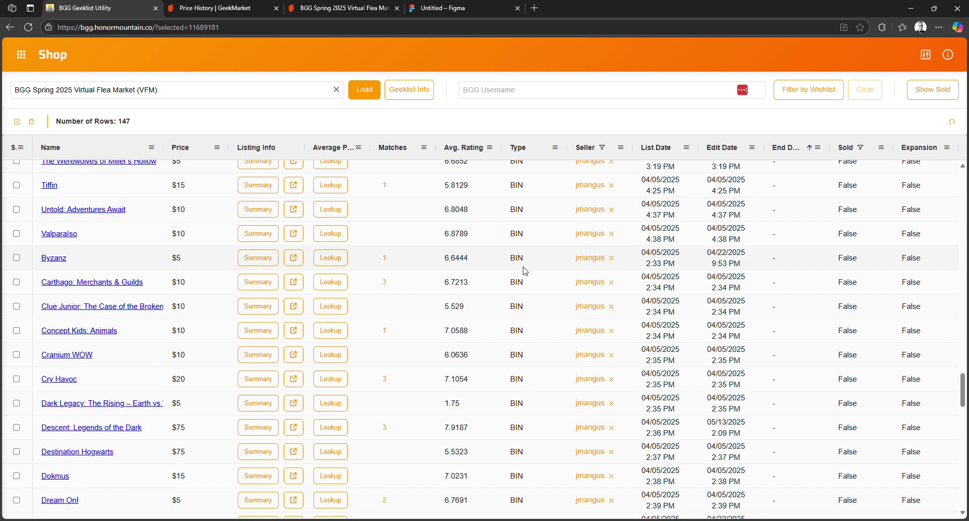
click(601, 333)
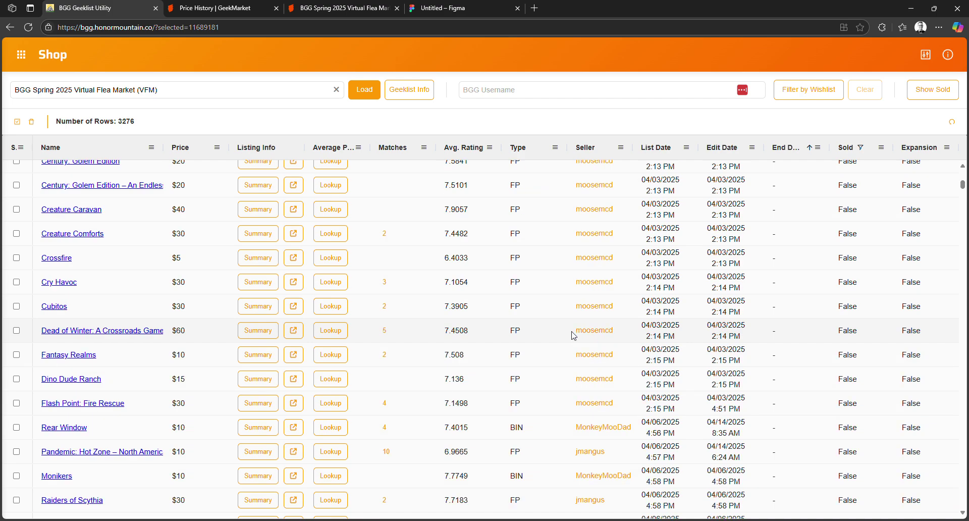
- Find the selected Legends of Andor listing in the full list, and also select Commissioned, B Movies and Escape from 100 Million B.C
scroll(490, 247, down, 15)
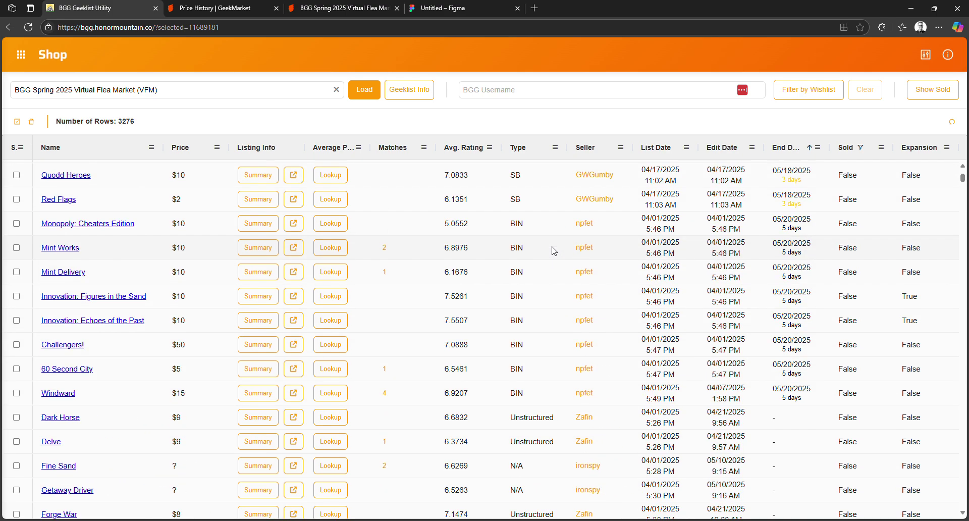
scroll(539, 246, up, 8)
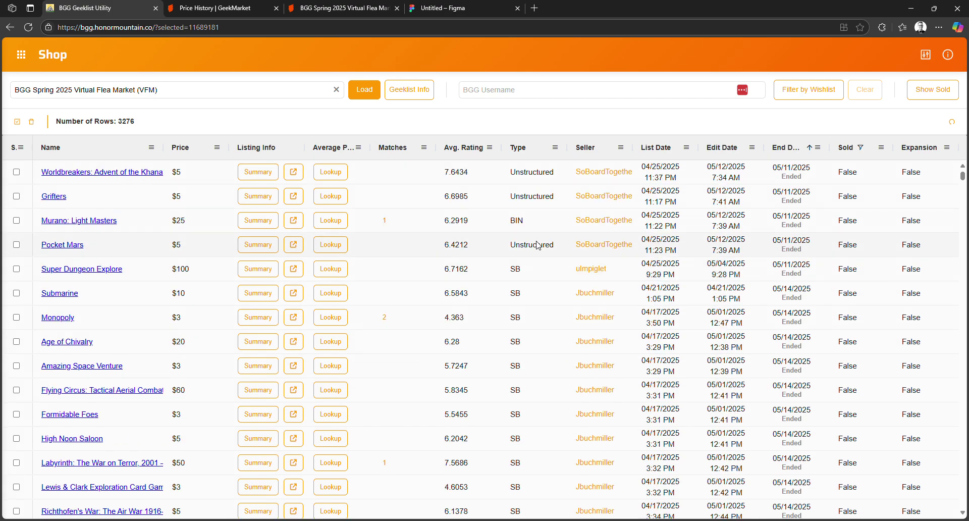
scroll(520, 247, down, 8)
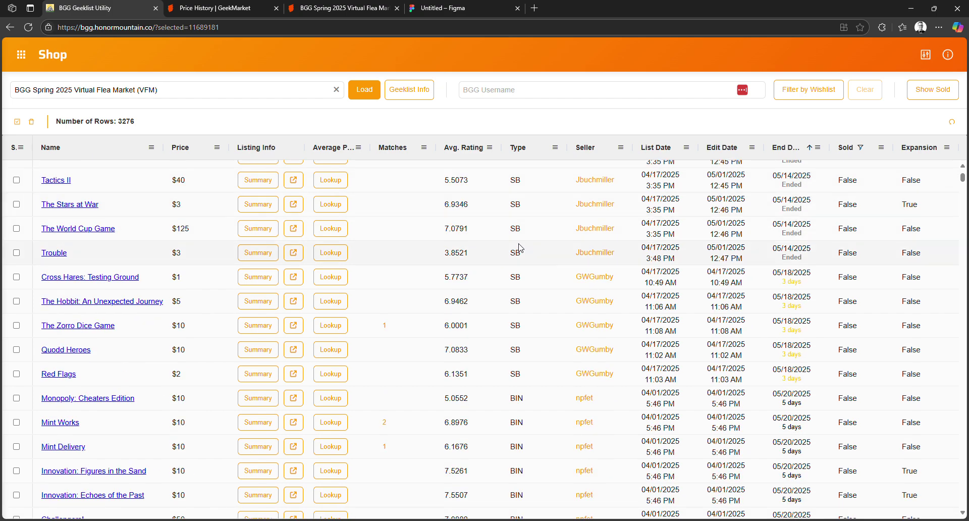
scroll(517, 250, down, 14)
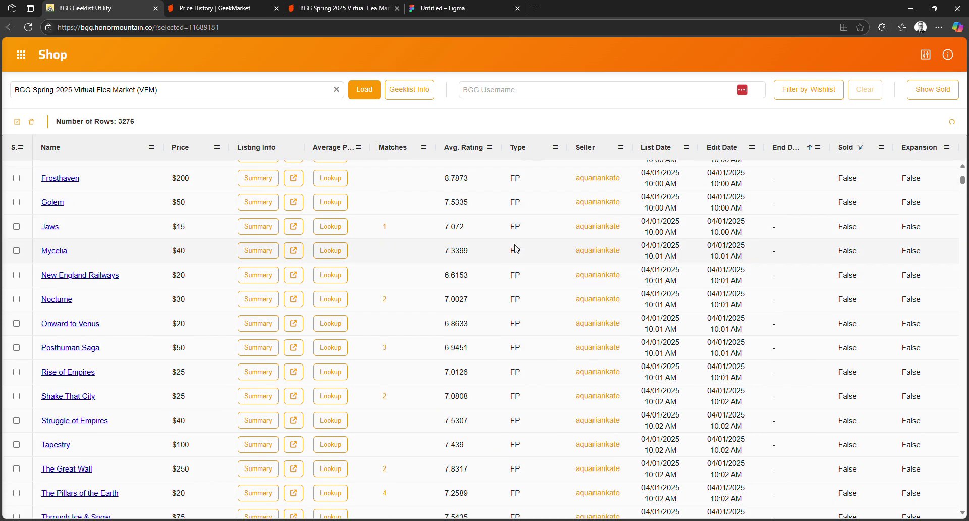
scroll(515, 248, down, 7)
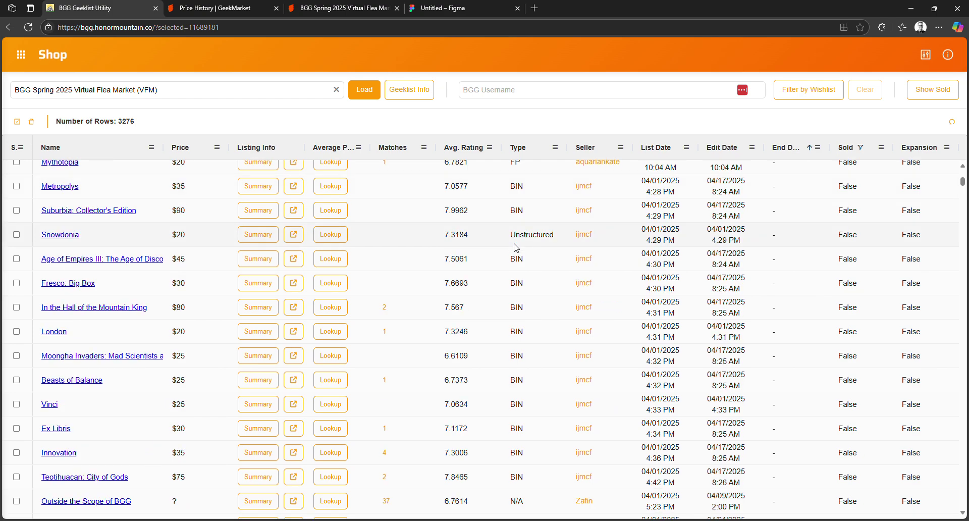
scroll(516, 248, down, 10)
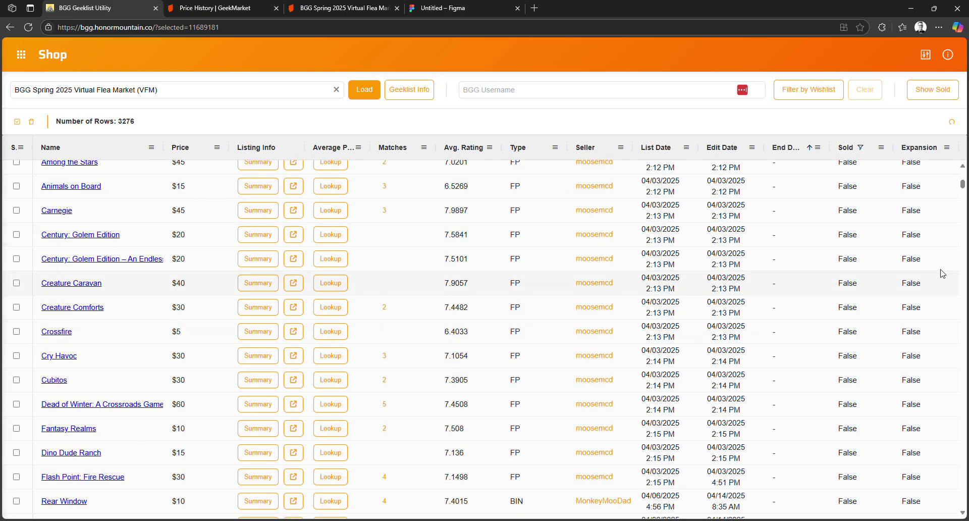
scroll(231, 246, down, 20)
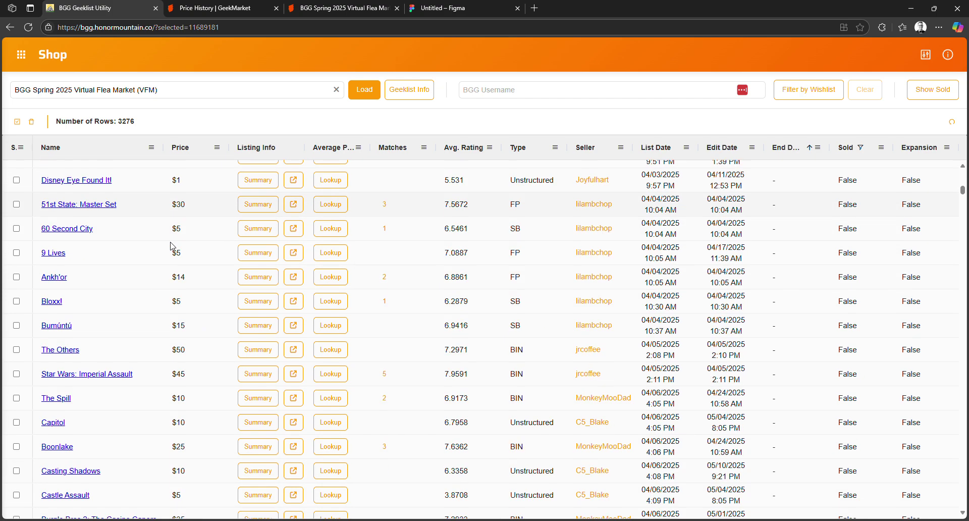
scroll(167, 252, down, 10)
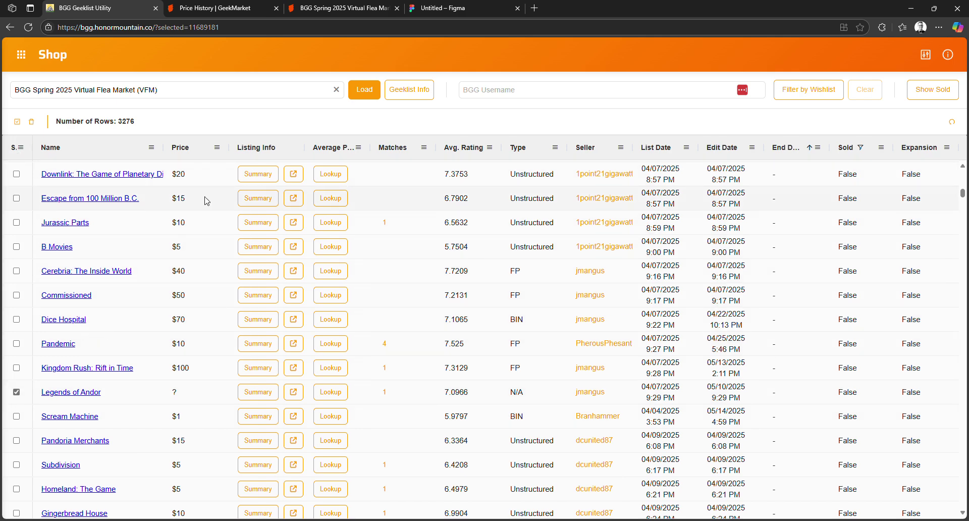
click(17, 295)
click(17, 247)
click(17, 199)
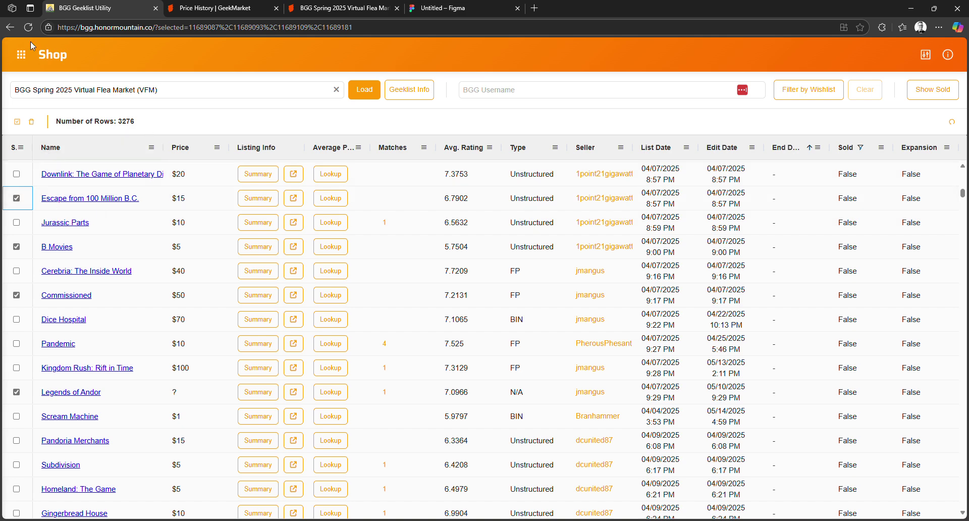
- Highlight the selected-listings parameter in the page address, and add Cerebria: The Inside World and Dice Hospital to the selection
click(157, 28)
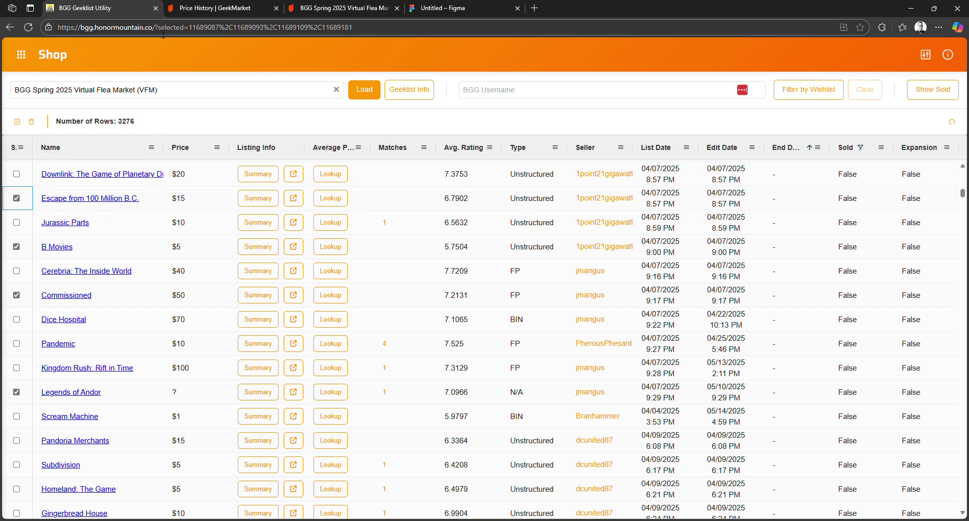
click(166, 28)
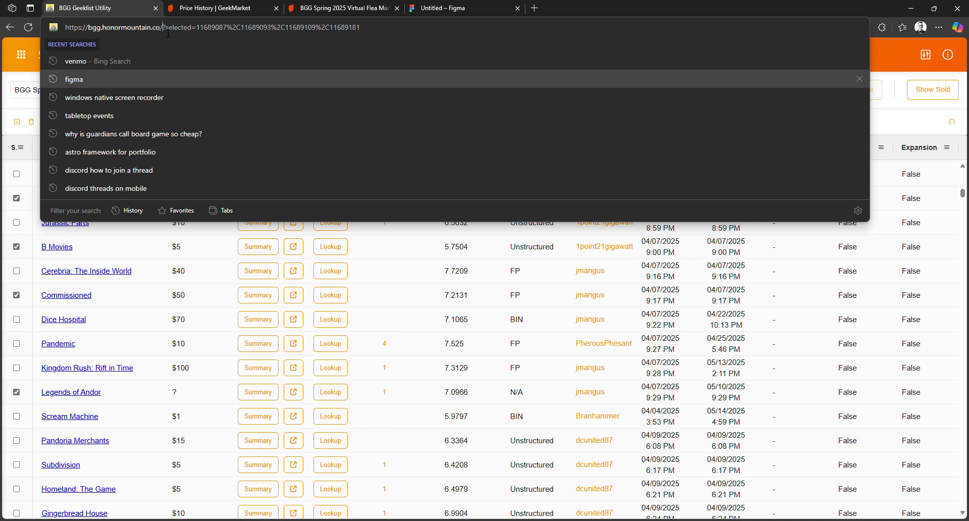
drag(165, 28, 361, 28)
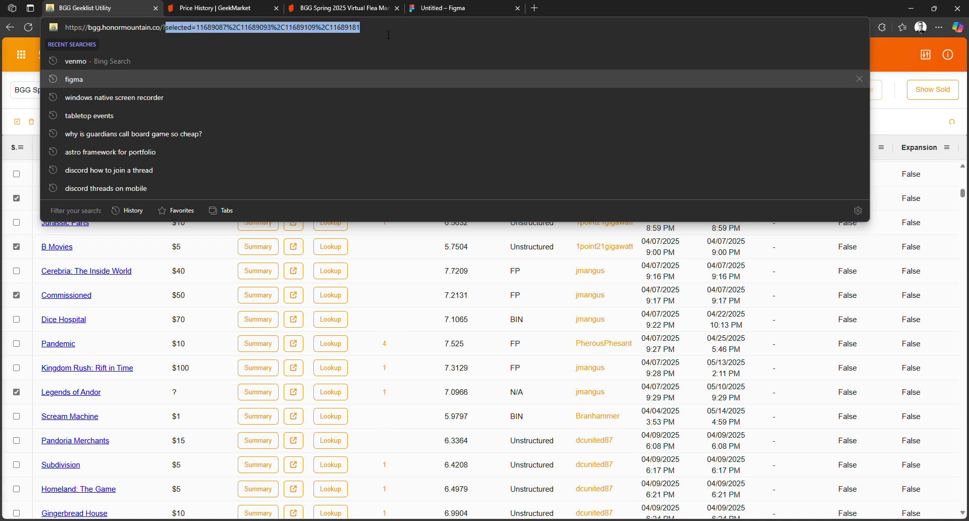
click(16, 271)
click(17, 320)
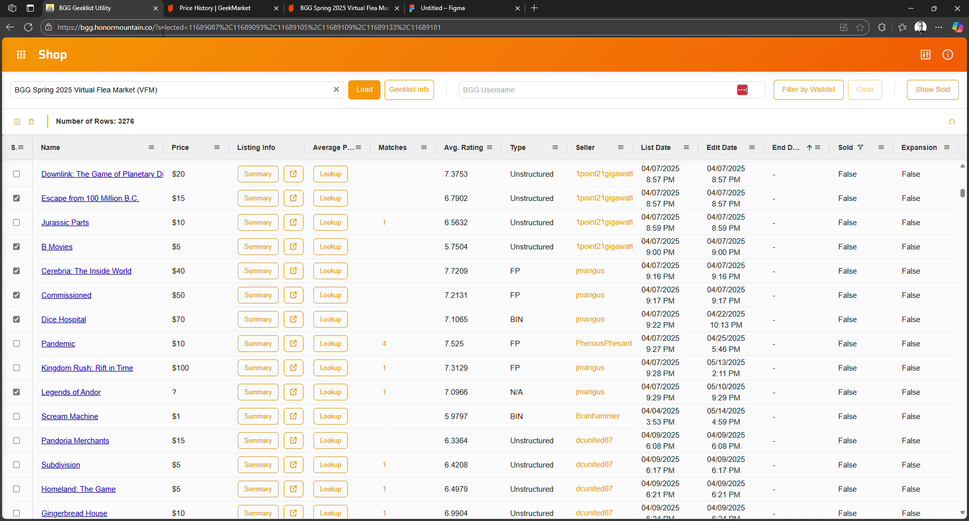
- Switch to the BGG Spring 2025 Virtual Flea Market geeklist page and highlight the geeklist ID in its address
click(175, 29)
click(166, 28)
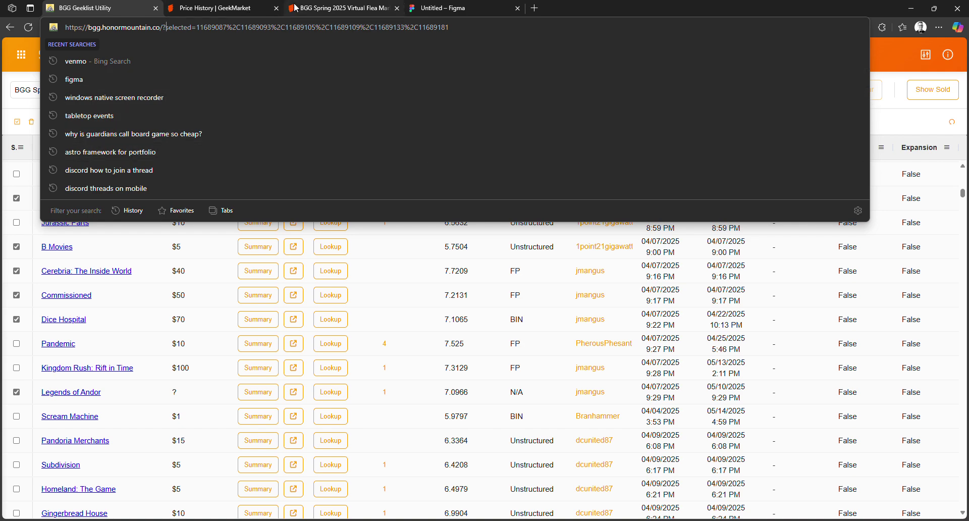
click(373, 8)
click(227, 29)
double_click(214, 27)
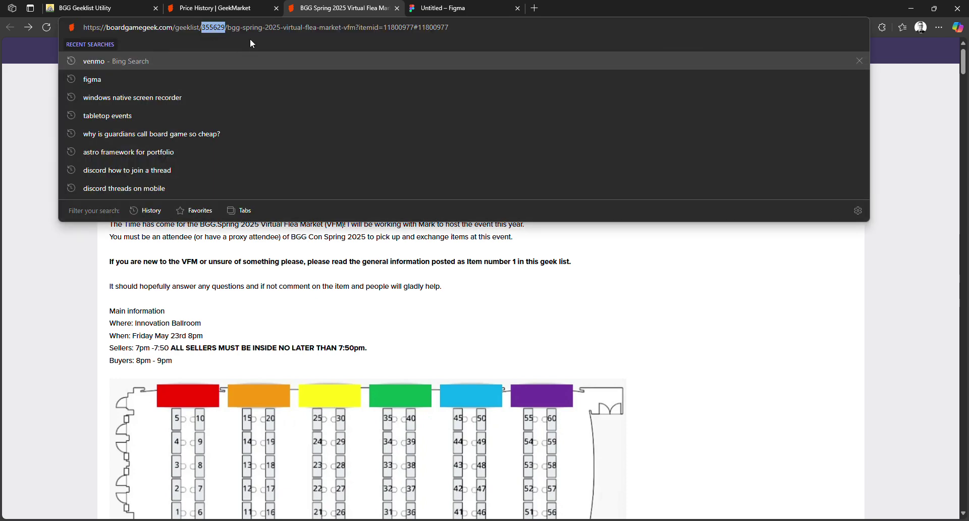
- Switch back to the BGG Geeklist Utility and load its address with Geeklist=355629& inserted before the selected parameter
click(108, 8)
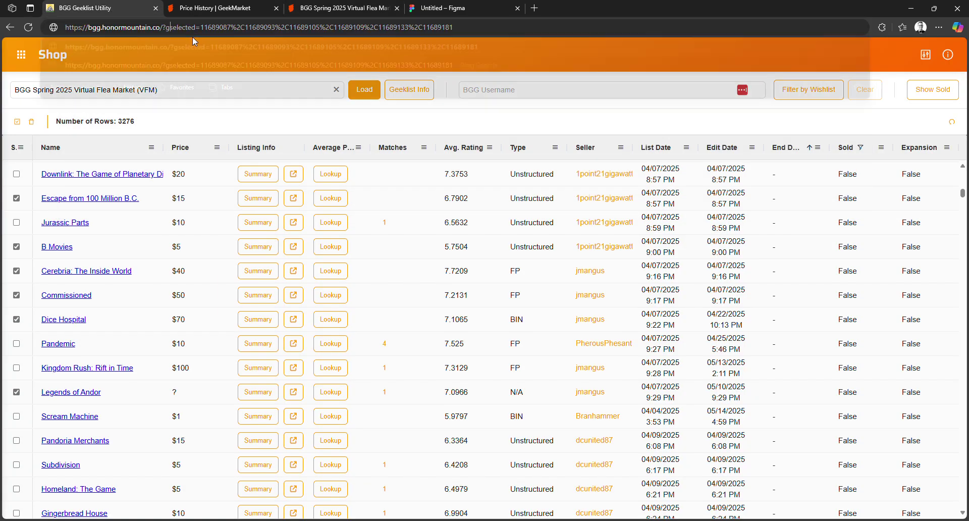
text(geek)
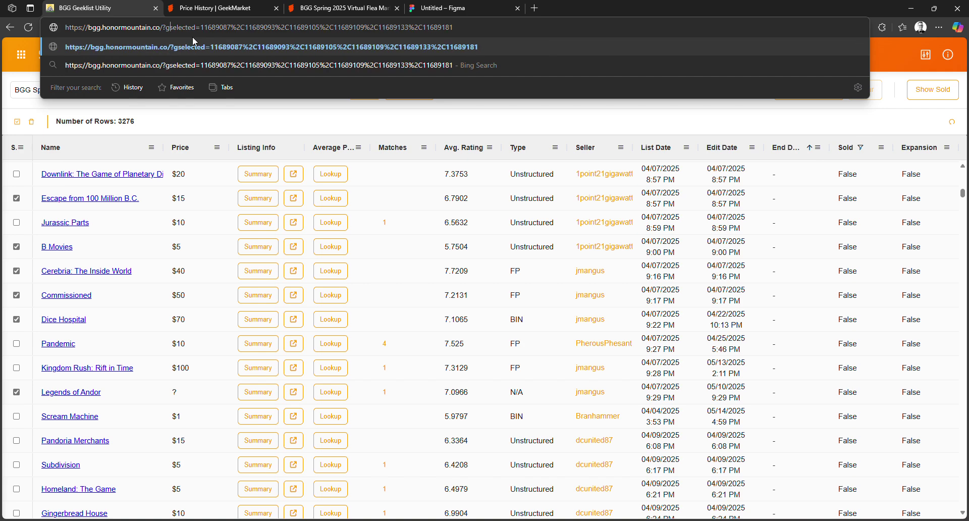
text(l)
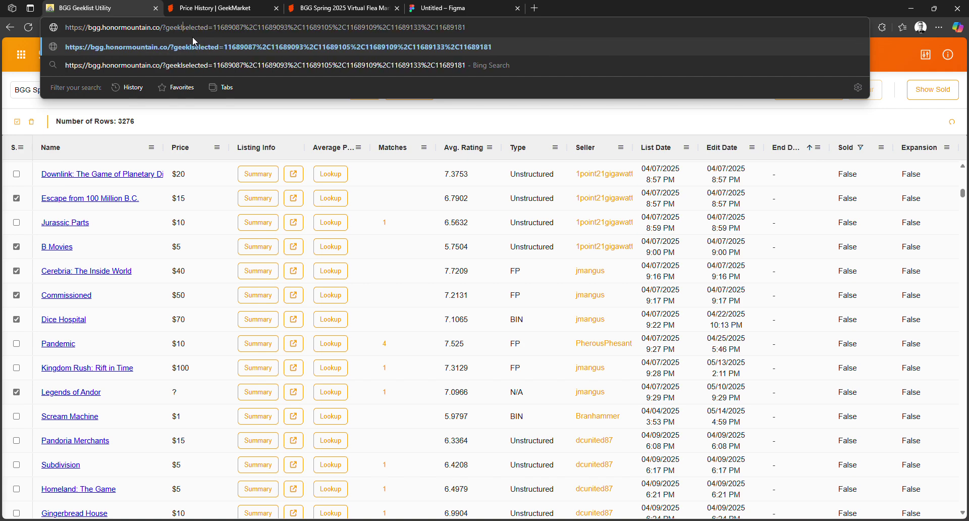
key(BackSpace)
key(BackSpace)
key(BackSpace)
key(BackSpace)
key(BackSpace)
text(G)
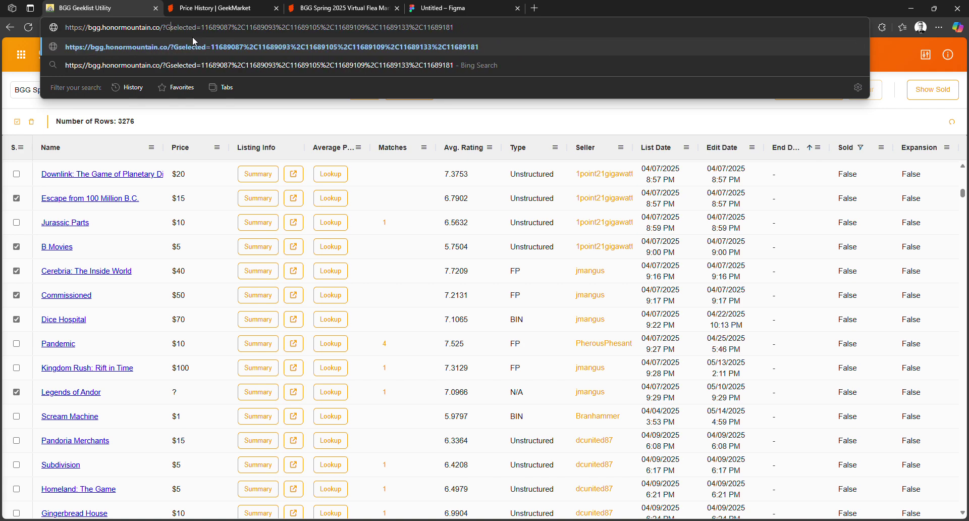
text(eeklis)
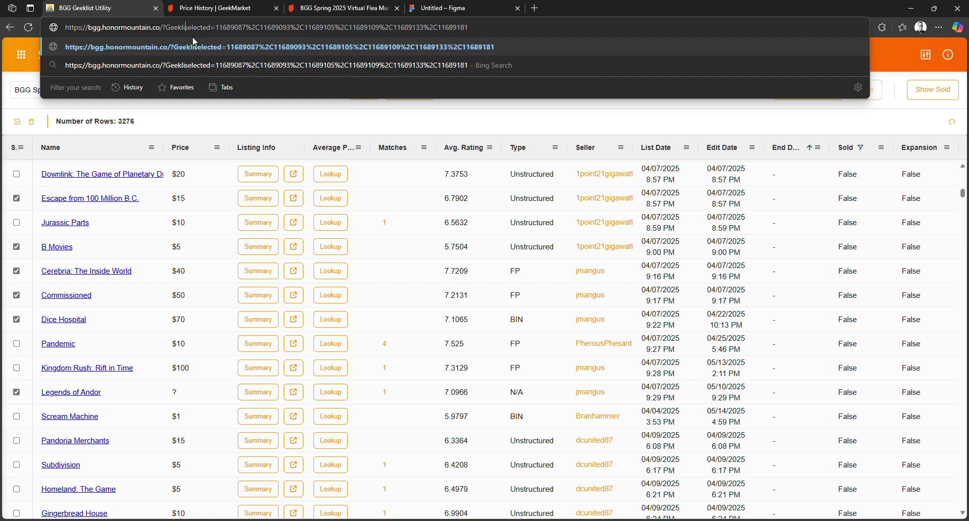
text(t)
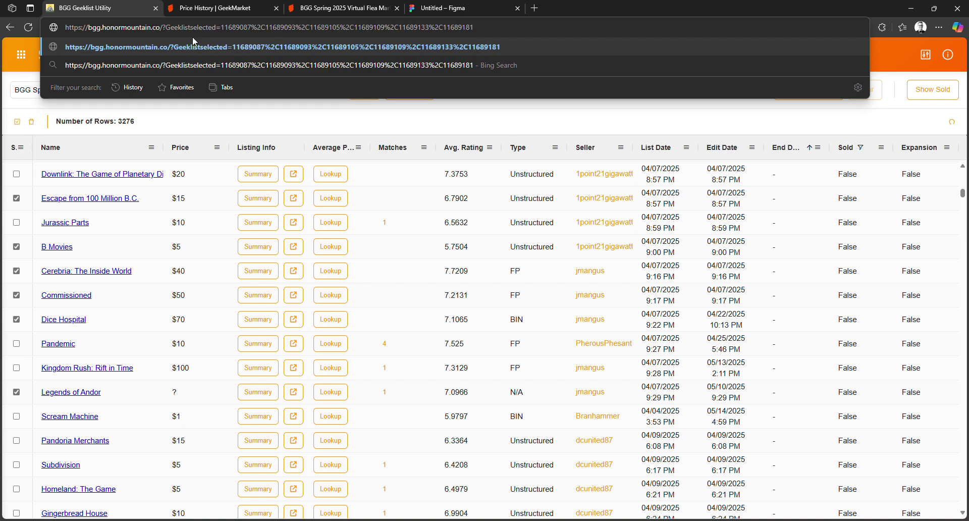
text(=355629)
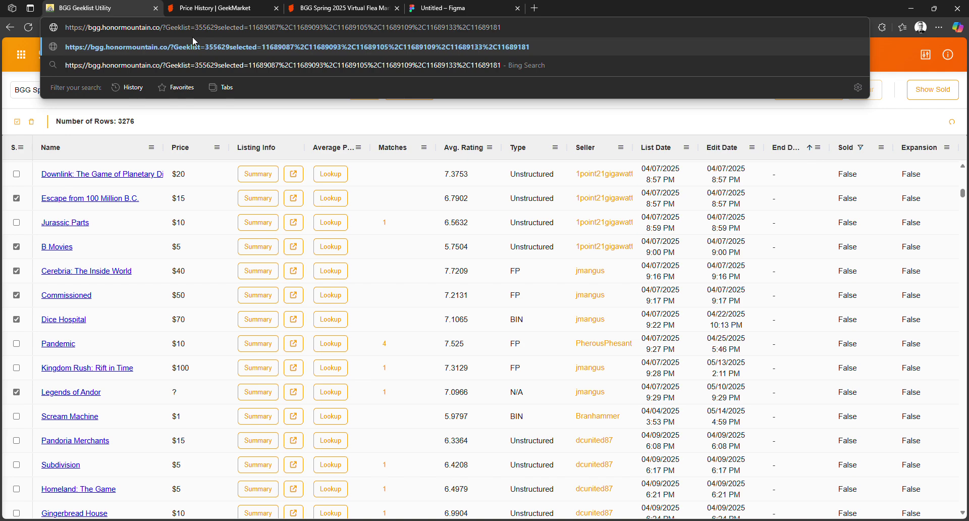
text(&)
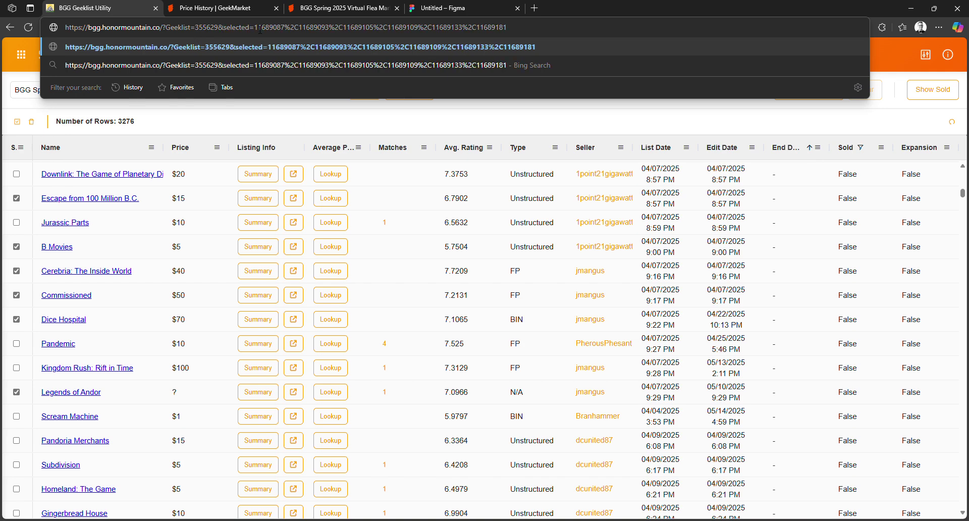
click(523, 35)
key(Return)
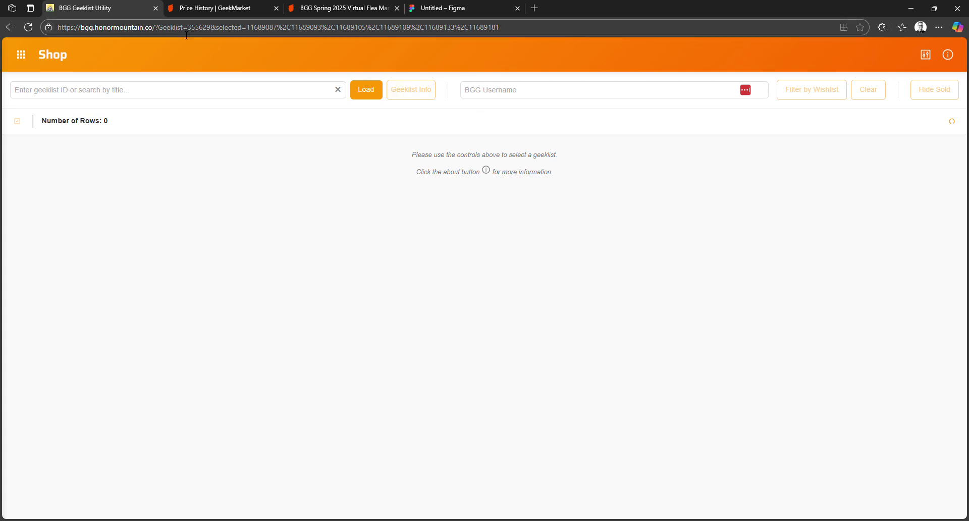
- Correct the parameter name in the page address to geeklistId and reload the page
click(168, 28)
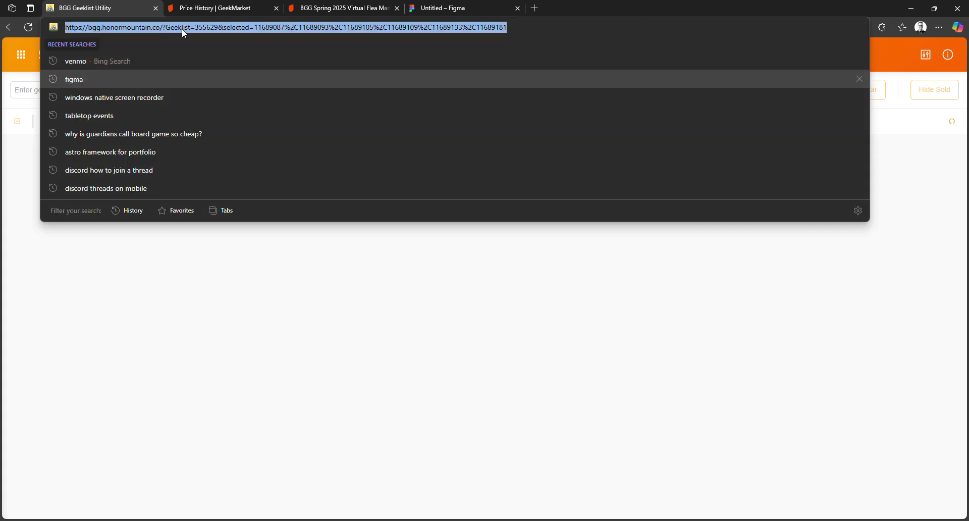
click(190, 28)
text(Id)
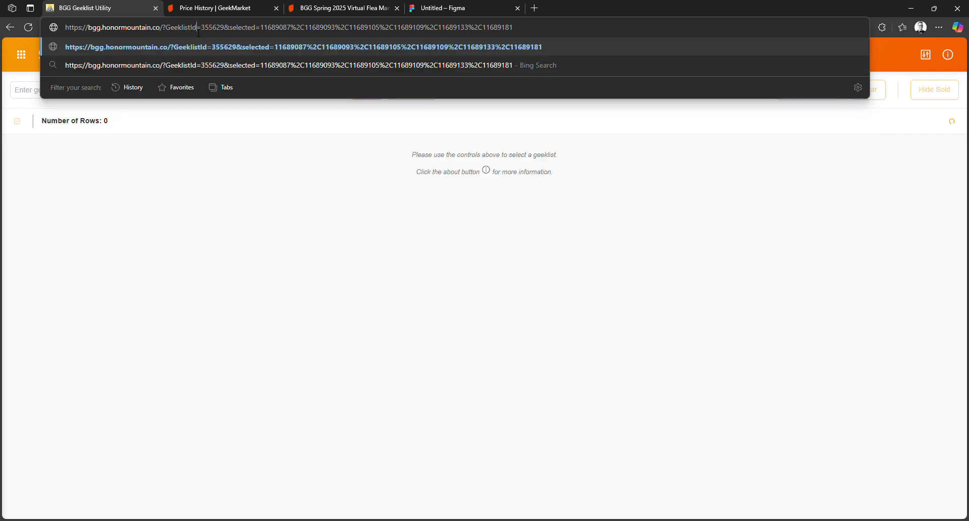
key(BackSpace)
text(g)
key(Return)
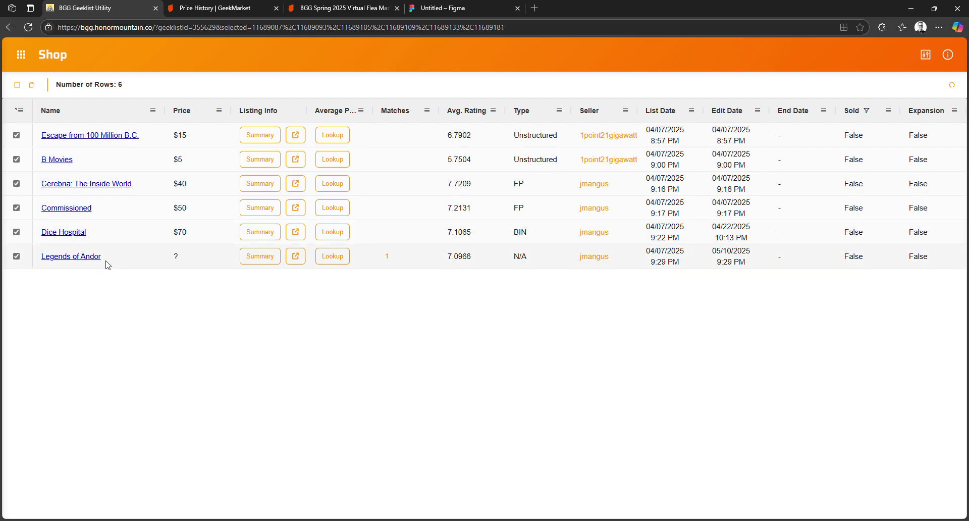
- Clear the filter on the selection column to show all listings of the geeklist
click(525, 29)
click(538, 26)
click(533, 444)
click(20, 112)
key(BackSpace)
click(232, 91)
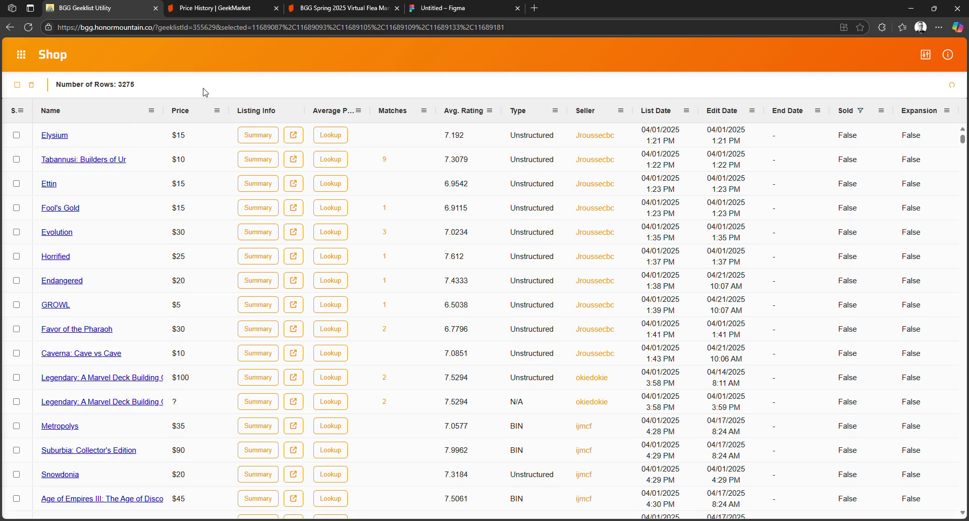
- Look through the full list, and sort it by selection with the selected listings first
scroll(37, 233, down, 14)
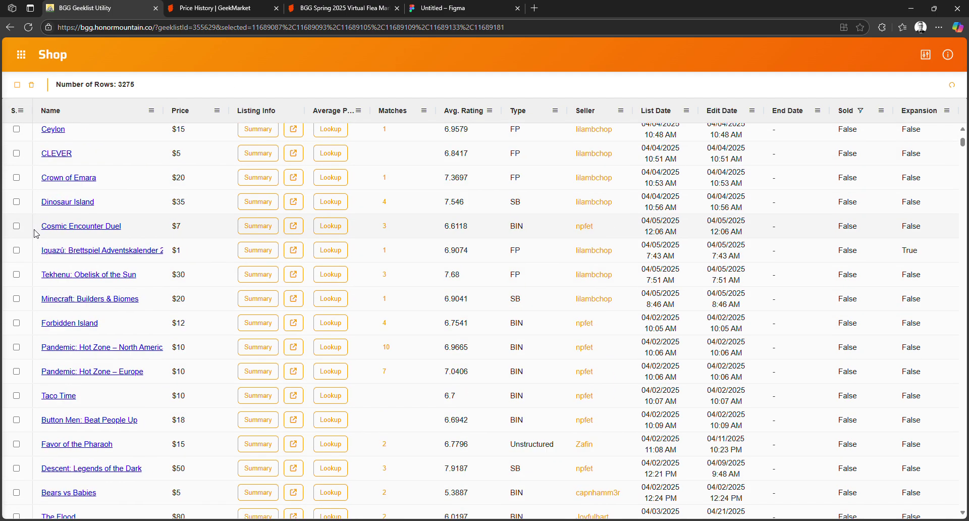
scroll(36, 233, down, 7)
scroll(16, 152, up, 9)
scroll(16, 147, down, 12)
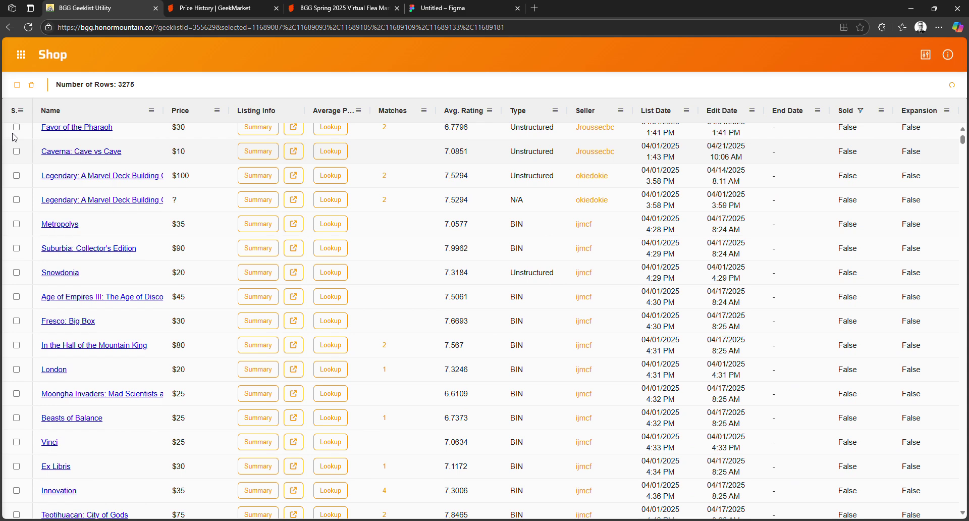
scroll(16, 129, up, 7)
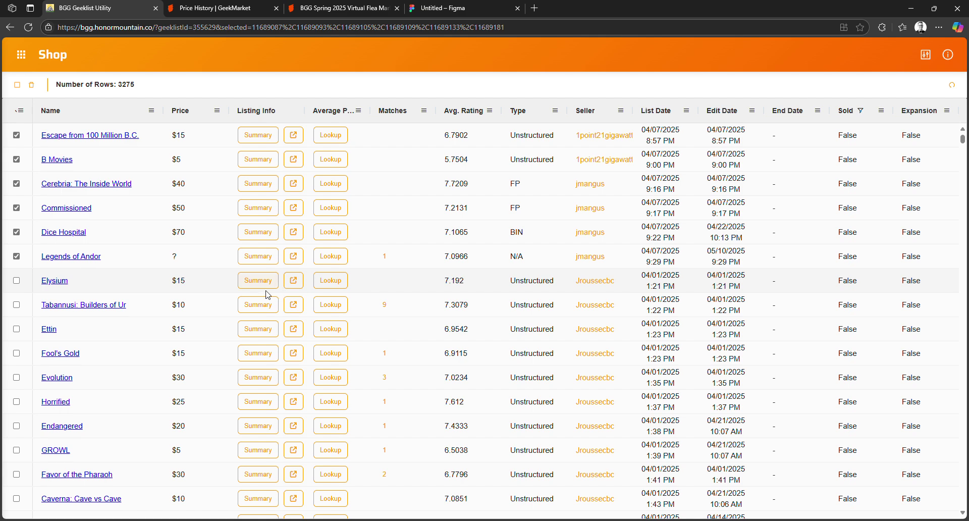
- Open the instructions, review the tips on URL parameters and the known issues, and hide them again
click(956, 52)
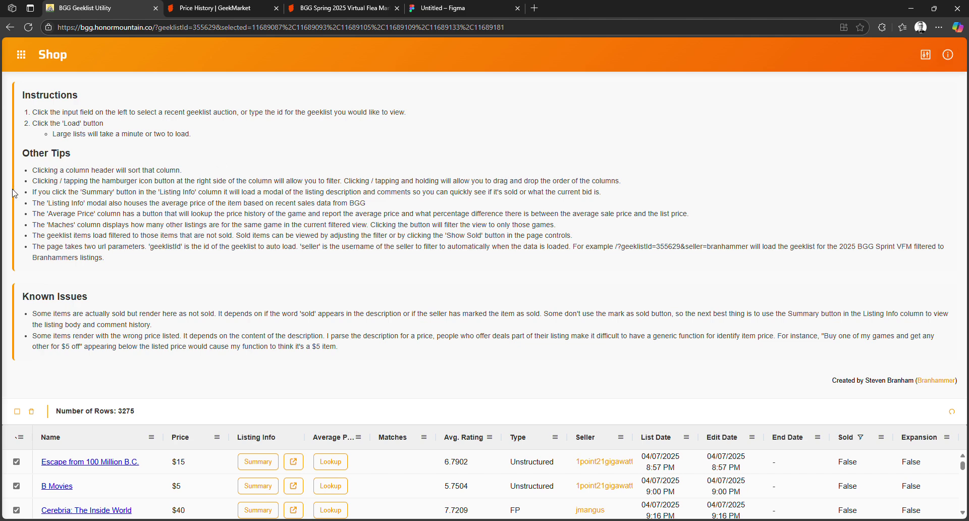
click(949, 55)
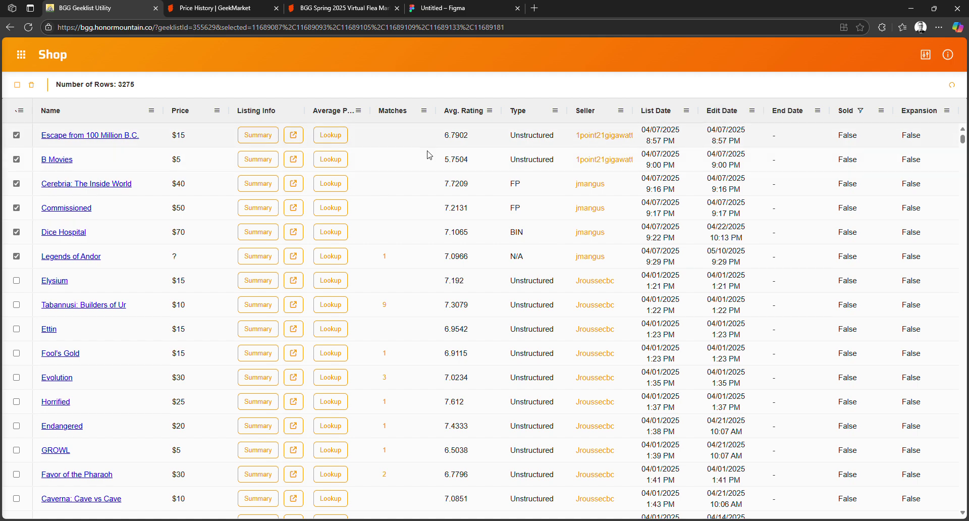
- Deselect Escape from 100 Million B.C., B Movies, Cerebria: The Inside World, Commissioned, Dice Hospital and Legends of Andor
click(16, 135)
click(17, 160)
click(17, 183)
click(17, 207)
click(17, 231)
click(17, 256)
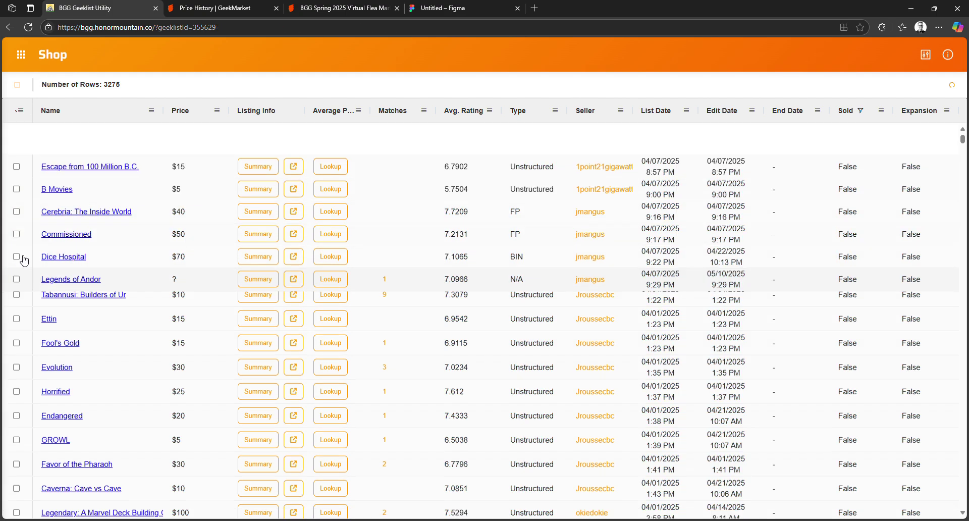
- Sort the listings by edit date, newest first and back to oldest first, and look through the oldest entries
click(724, 113)
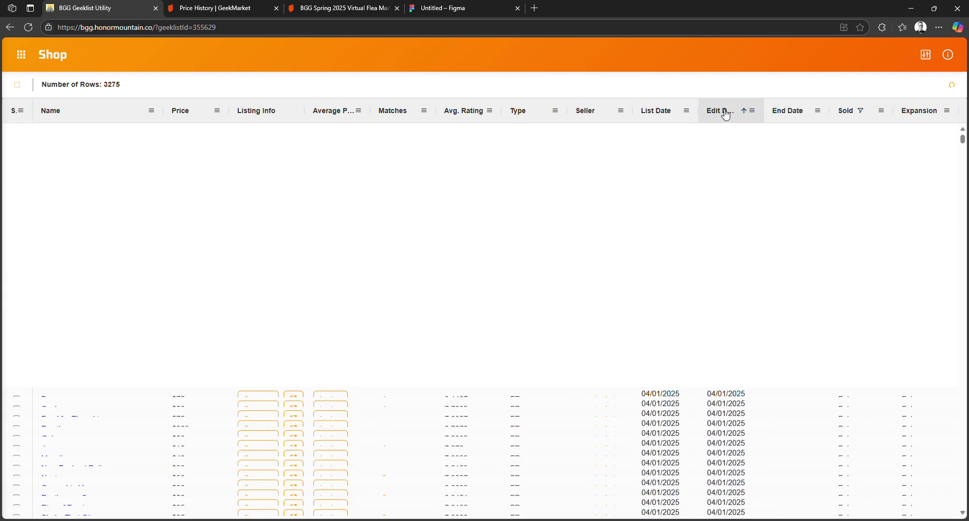
click(726, 113)
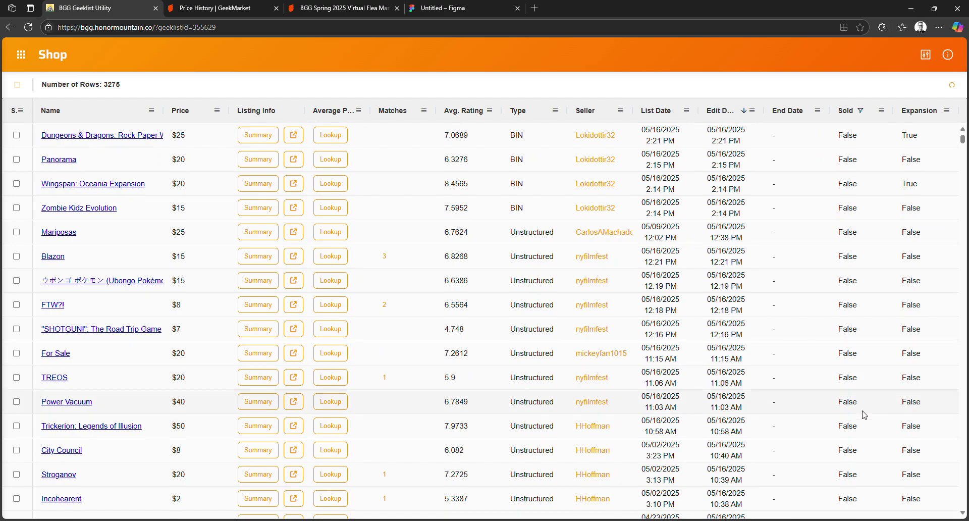
click(723, 112)
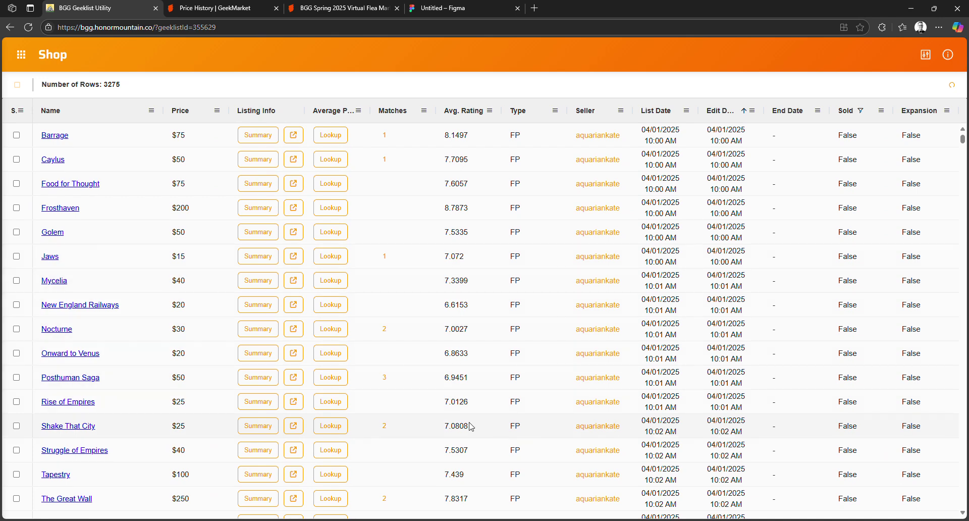
scroll(202, 333, down, 3)
scroll(197, 359, up, 2)
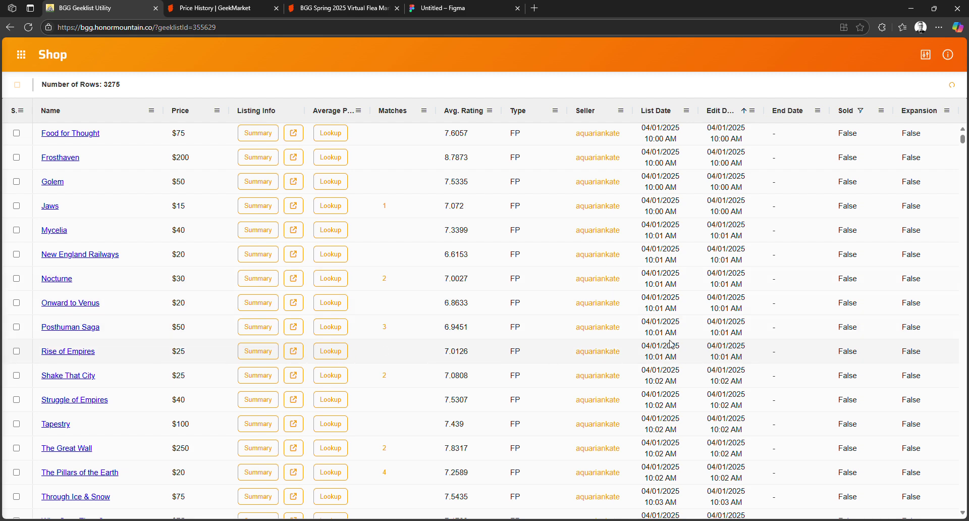
scroll(568, 323, down, 5)
scroll(573, 325, down, 3)
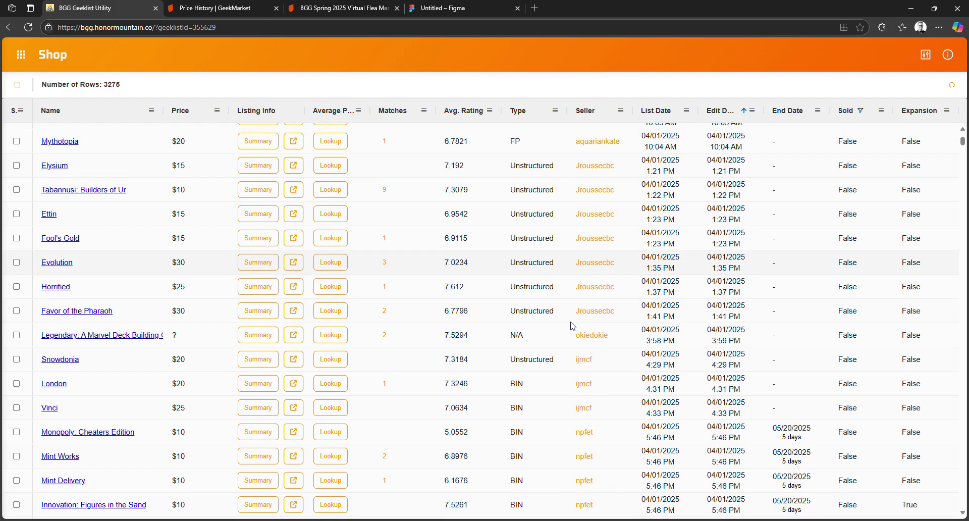
scroll(573, 326, down, 5)
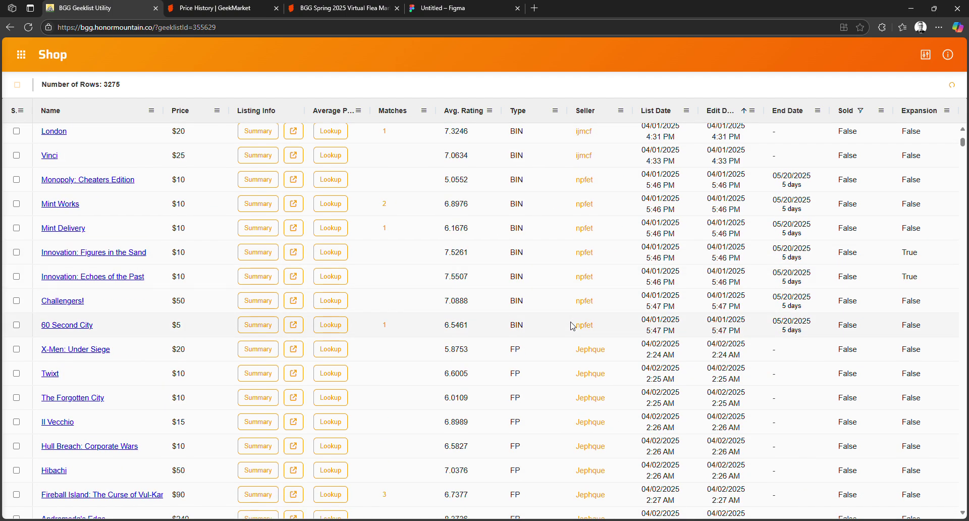
scroll(572, 326, up, 15)
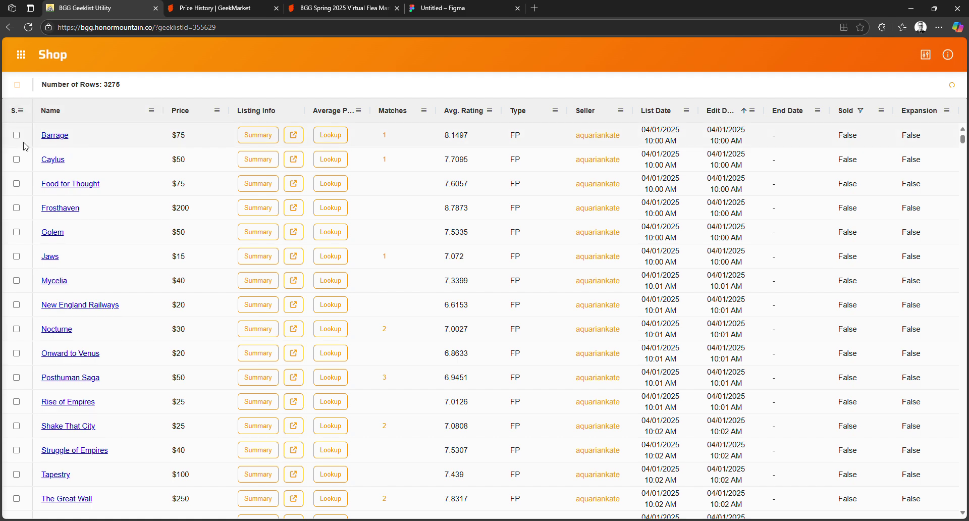
- Select the Caylus and Food for Thought listings, and clear the whole selection at once
click(16, 159)
click(17, 183)
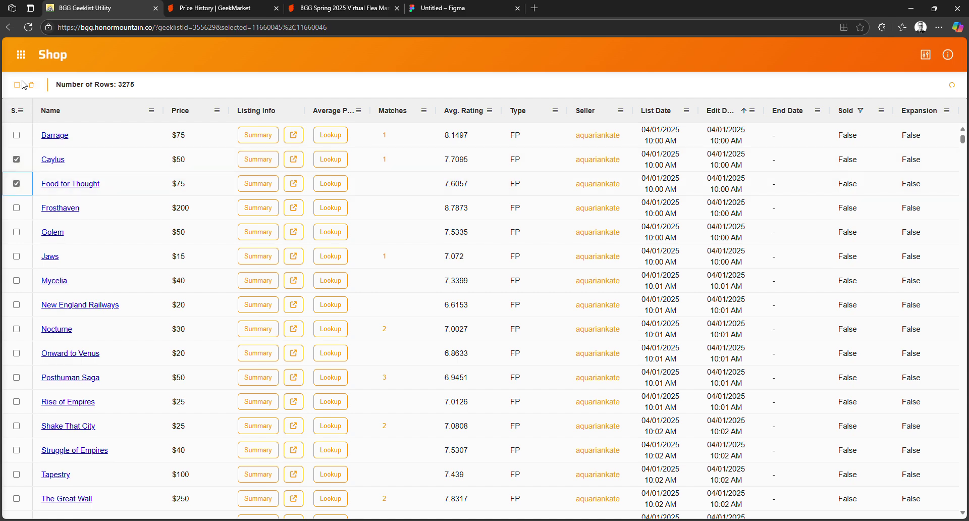
click(23, 85)
click(23, 86)
click(32, 85)
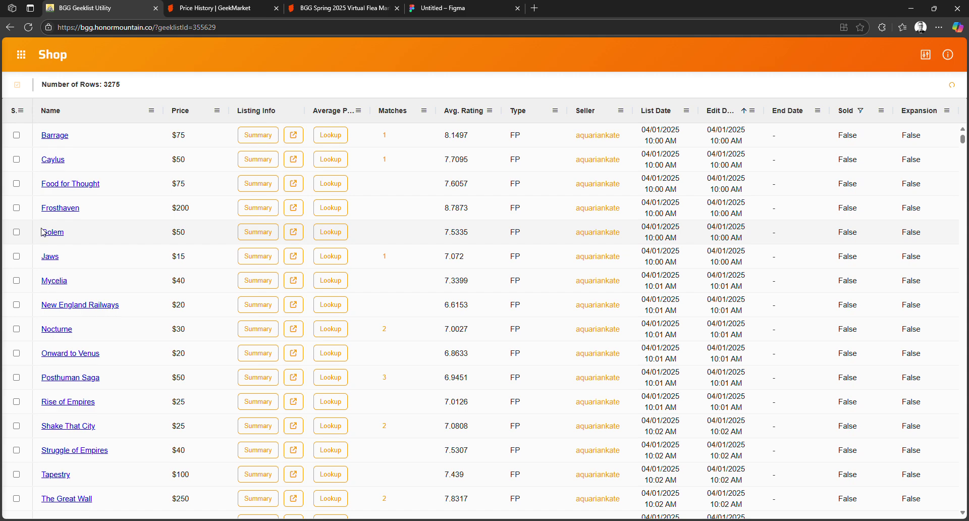